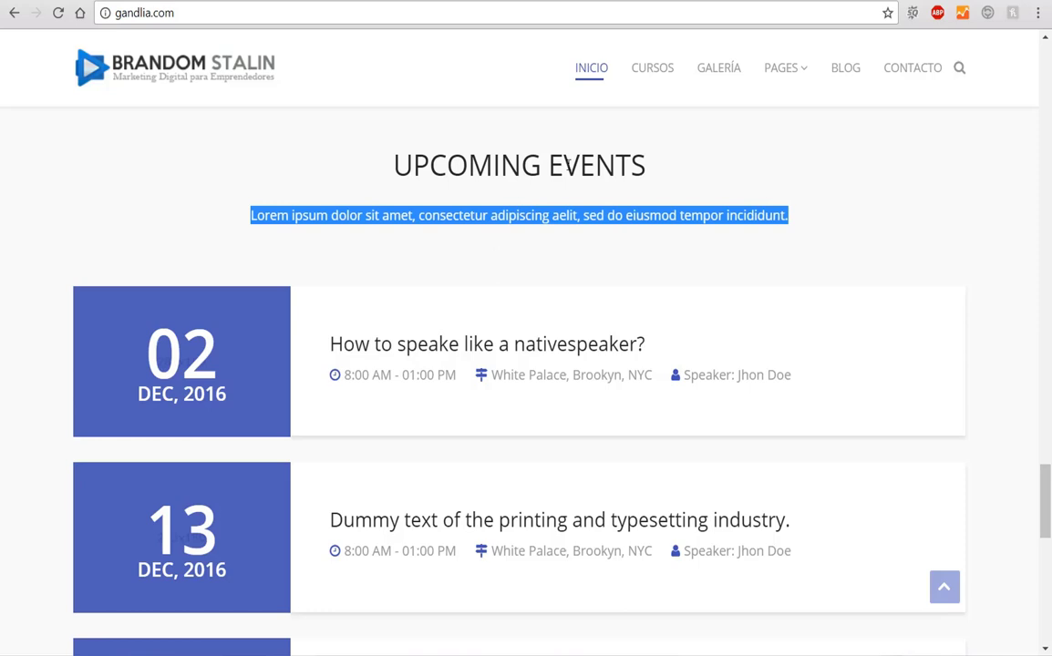
Step: Compare the UPCOMING EVENTS section on the live site with its matching rows in the page editor
{"action": "left_click", "coordinate": [509, 170]}
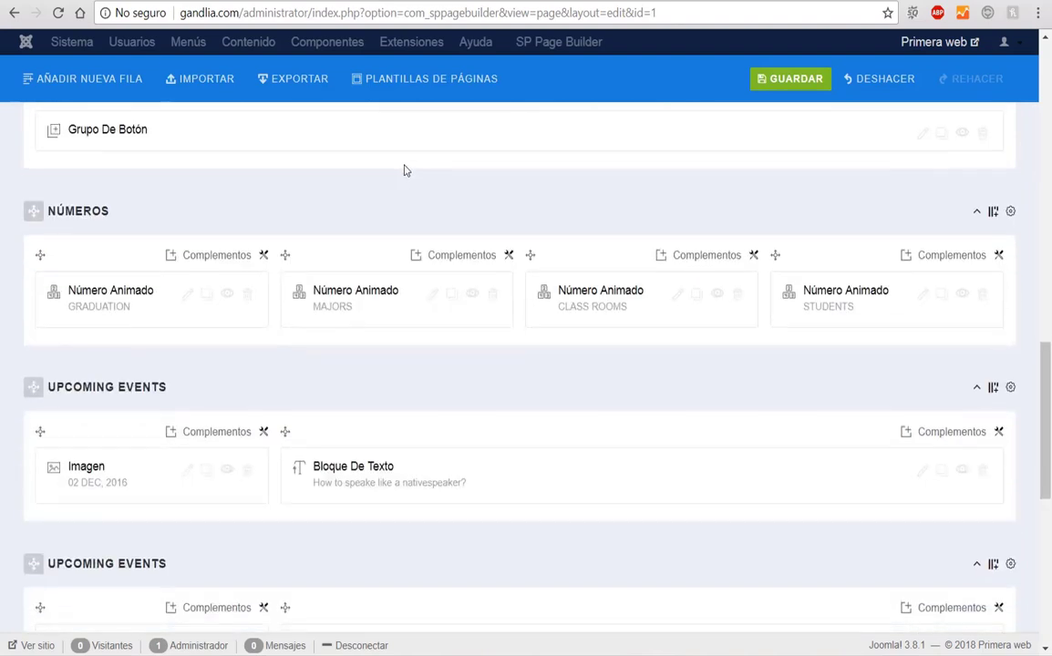
{"action": "scroll", "coordinate": [180, 315], "scroll_direction": "down", "scroll_amount": 1}
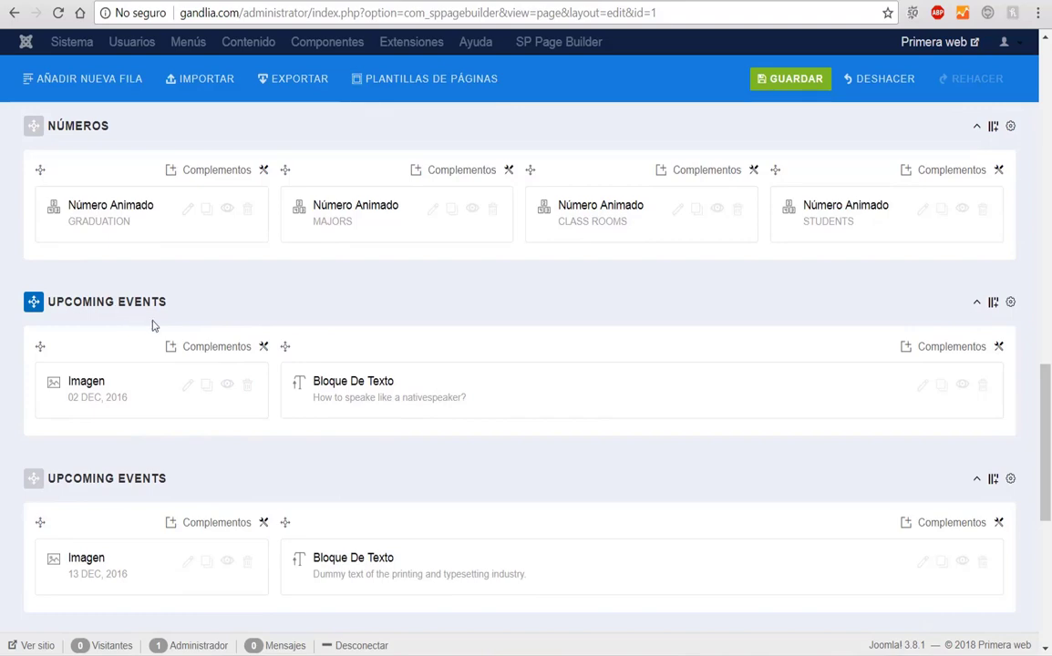
{"action": "key", "text": "ctrl+Tab"}
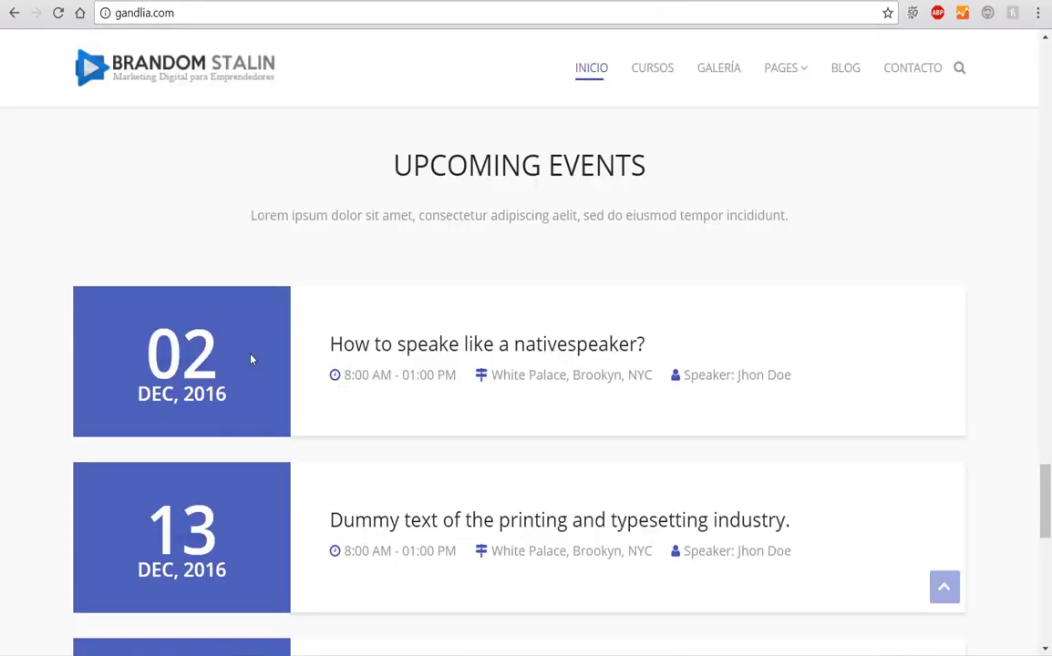
{"action": "key", "text": "ctrl+Tab"}
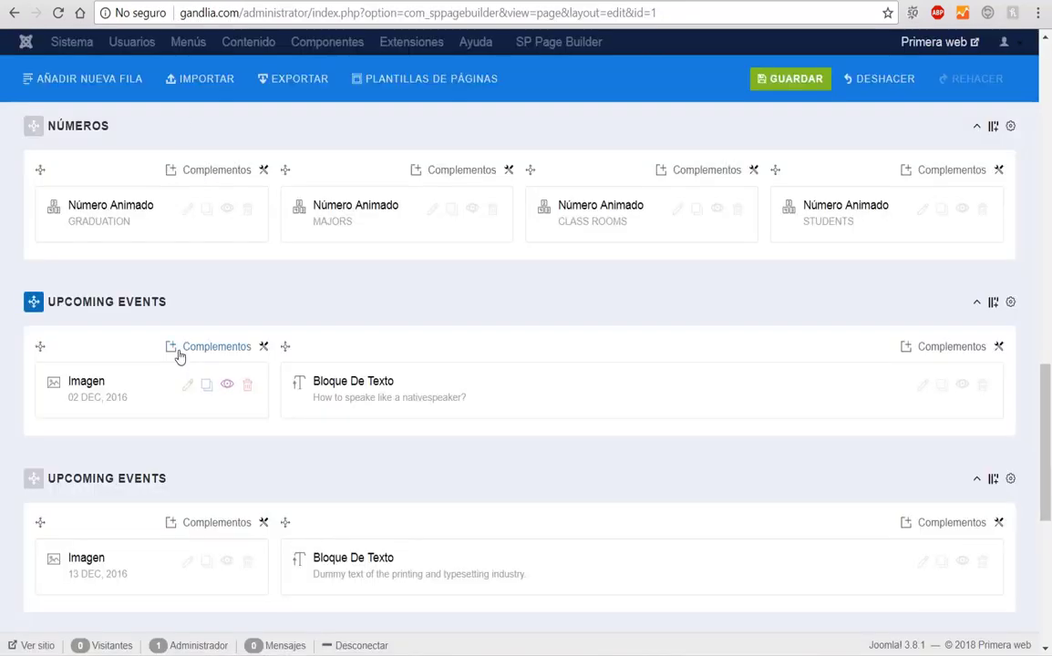
{"action": "scroll", "coordinate": [132, 360], "scroll_direction": "down", "scroll_amount": 1}
{"action": "key", "text": "ctrl+Tab"}
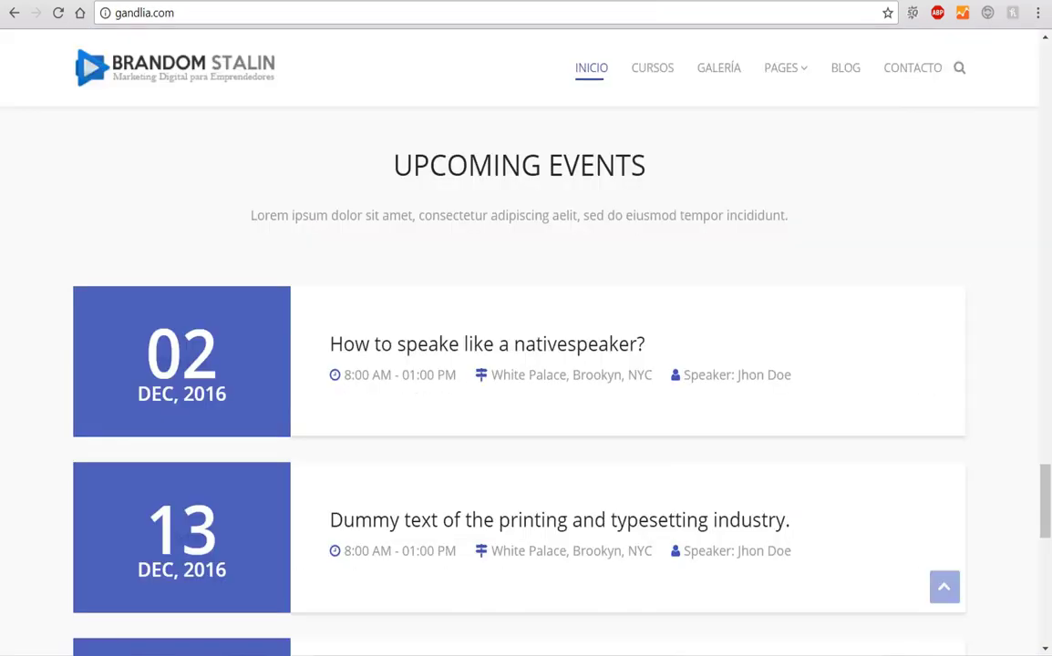
{"action": "key", "text": "ctrl+Tab"}
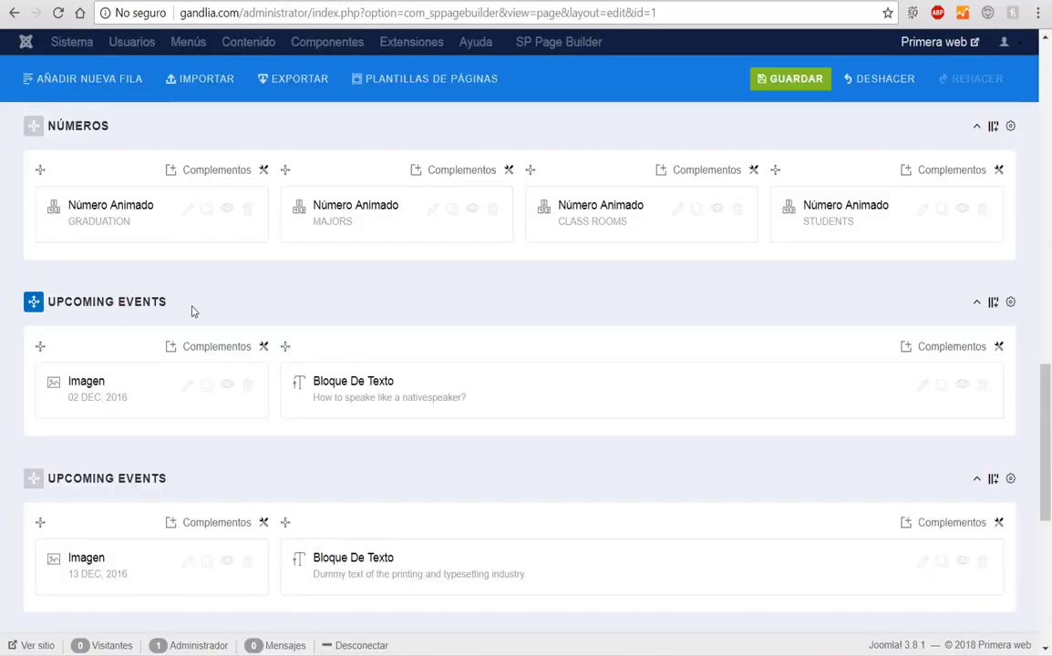
Step: In the options of the first UPCOMING EVENTS row, set the administration label to EVENTOS and the section title to NUESTROS EVENTOS
{"action": "left_click", "coordinate": [1010, 302]}
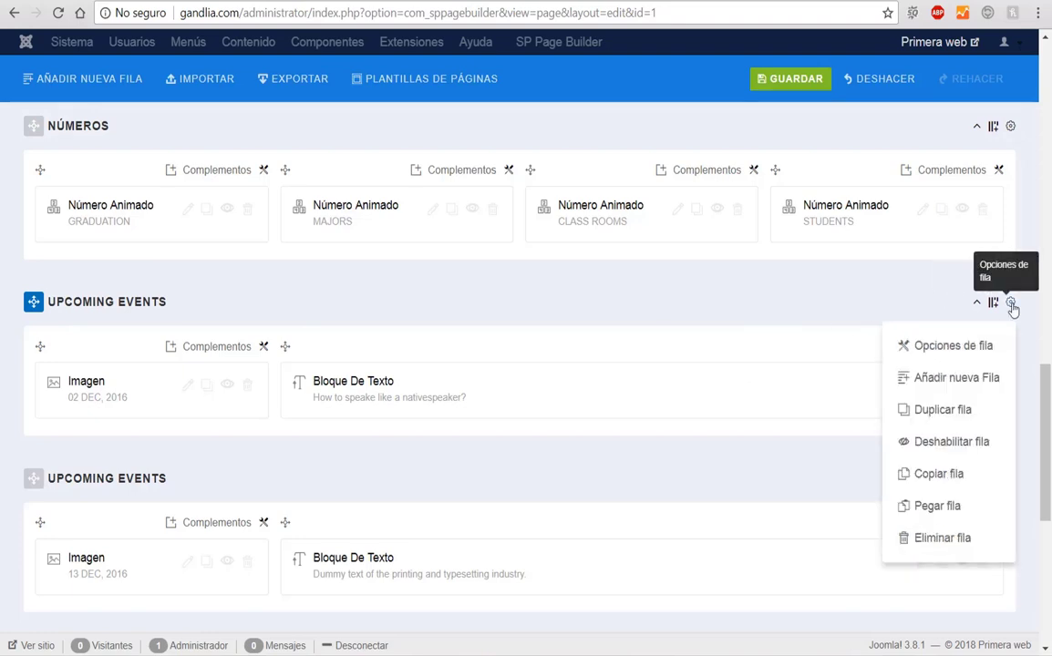
{"action": "left_click", "coordinate": [957, 346]}
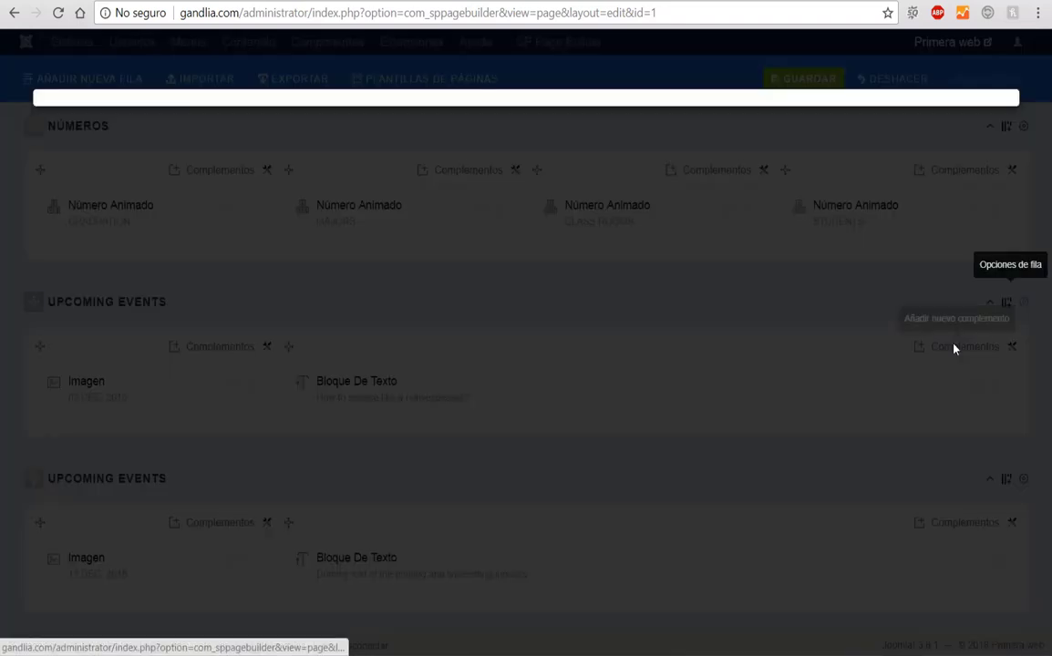
{"action": "left_click_drag", "start_coordinate": [408, 211], "coordinate": [256, 216]}
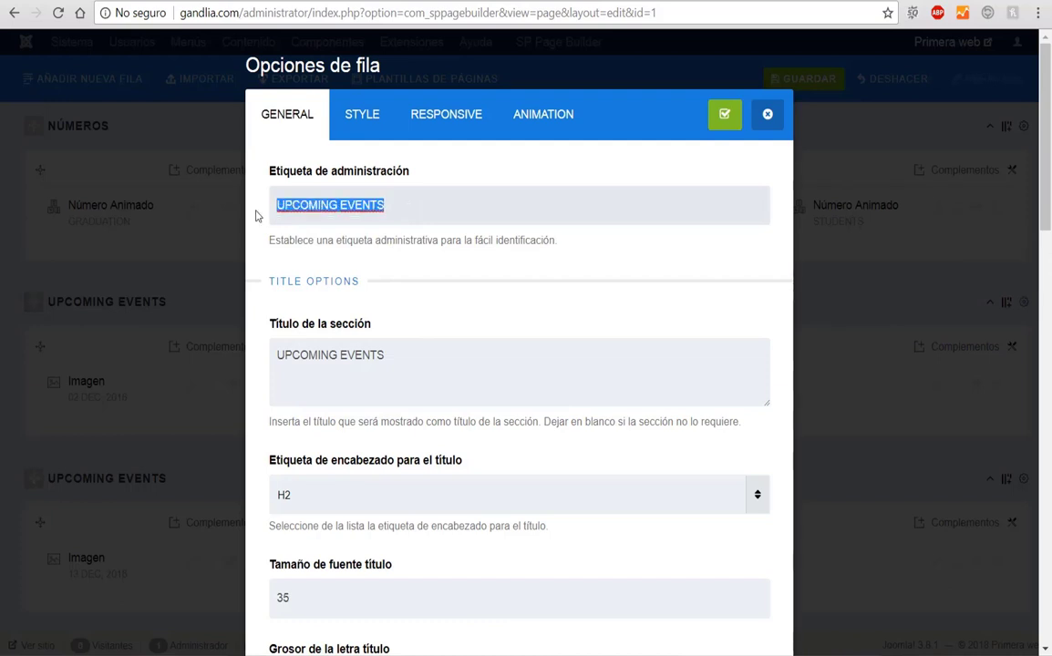
{"action": "type", "text": "EVENTOS"}
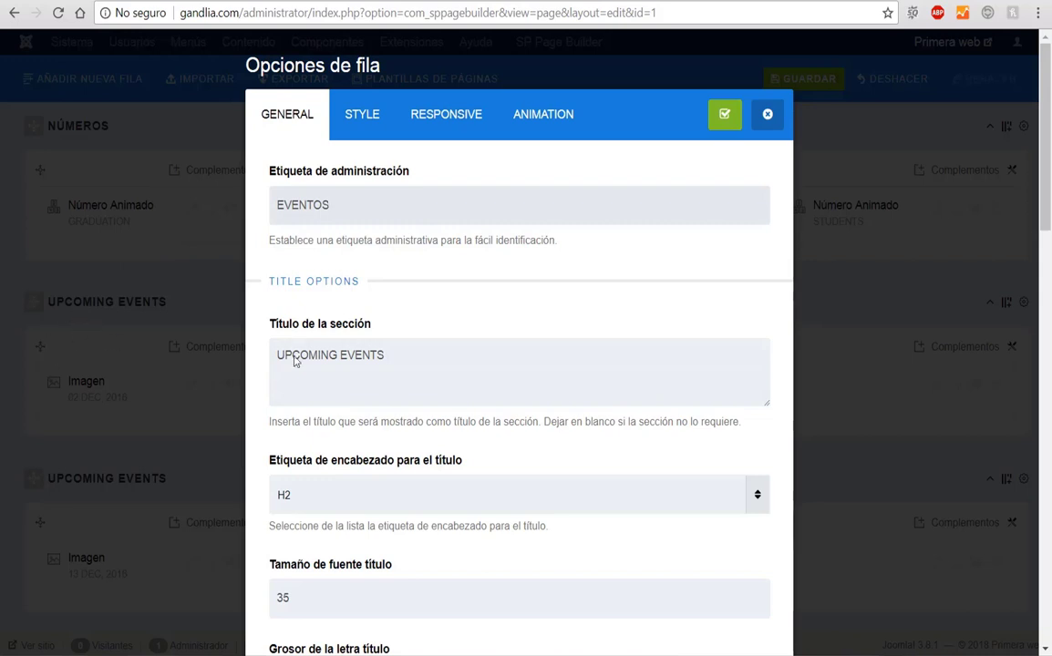
{"action": "left_click_drag", "start_coordinate": [420, 360], "coordinate": [244, 339]}
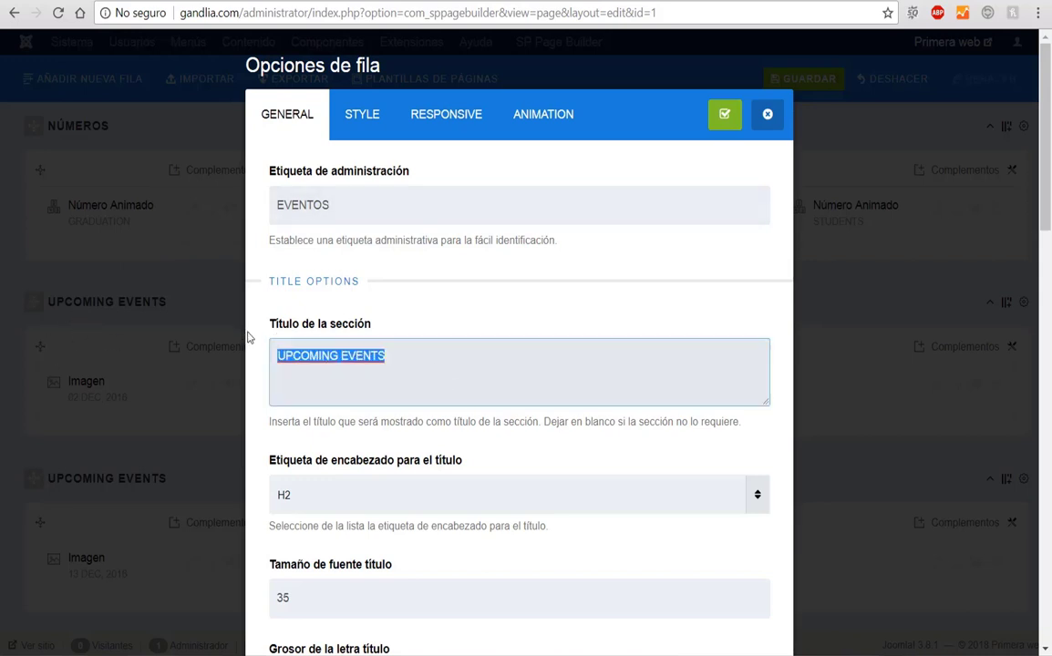
{"action": "type", "text": "NUESTRO"}
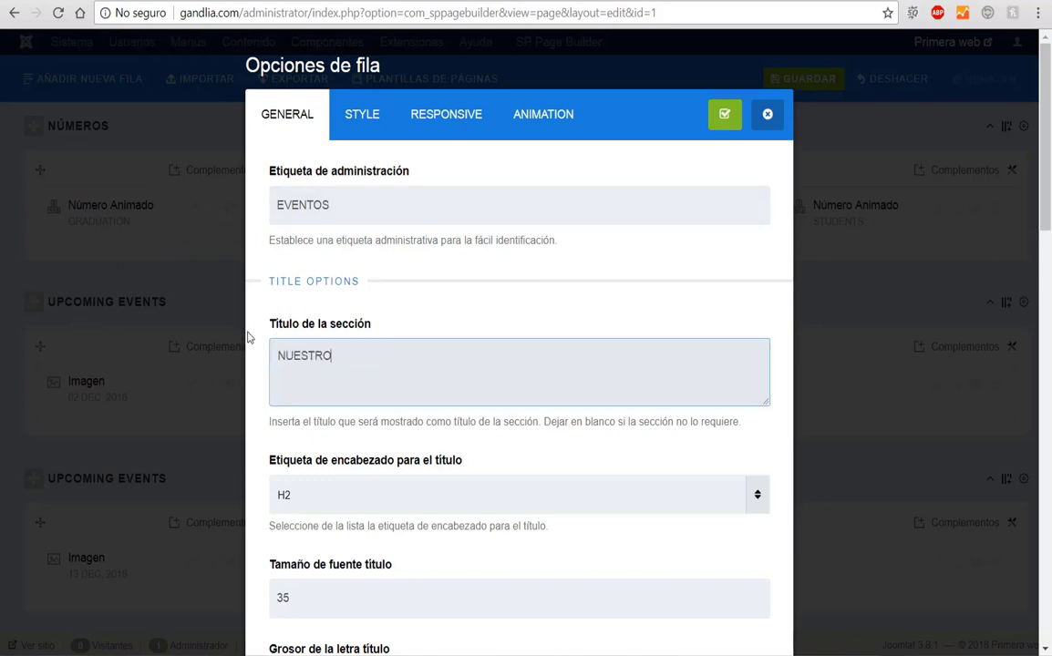
{"action": "type", "text": "S EVENTOS"}
Step: Review the row's remaining general options, including the section subtitle and the CSS class
{"action": "scroll", "coordinate": [498, 460], "scroll_direction": "down", "scroll_amount": 5}
{"action": "scroll", "coordinate": [507, 458], "scroll_direction": "down", "scroll_amount": 3}
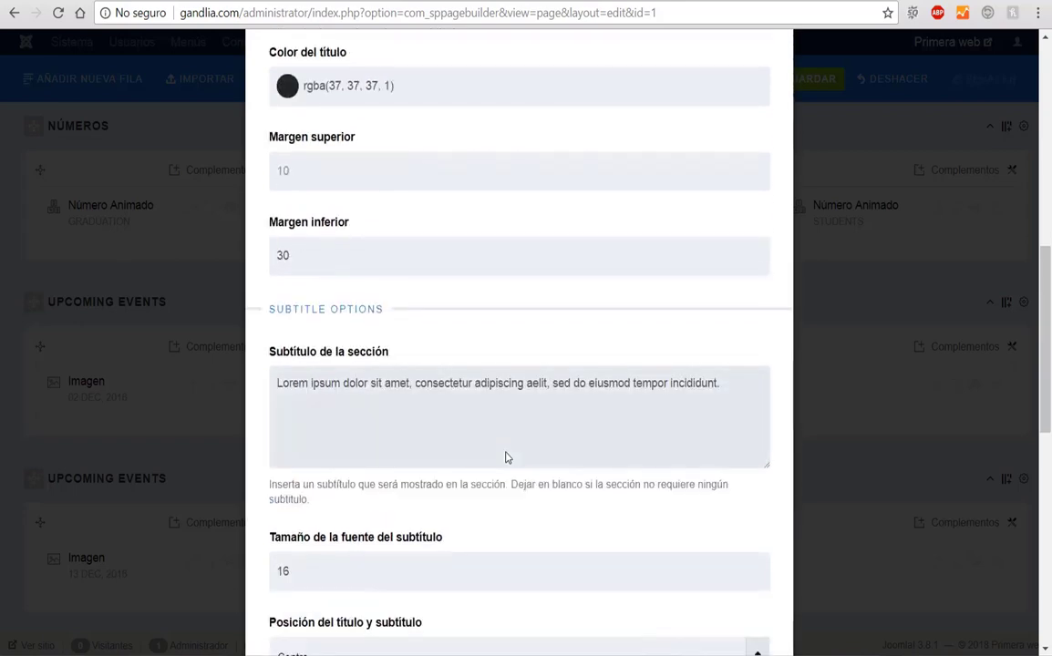
{"action": "left_click_drag", "start_coordinate": [278, 383], "coordinate": [735, 396]}
{"action": "scroll", "coordinate": [648, 468], "scroll_direction": "down", "scroll_amount": 5}
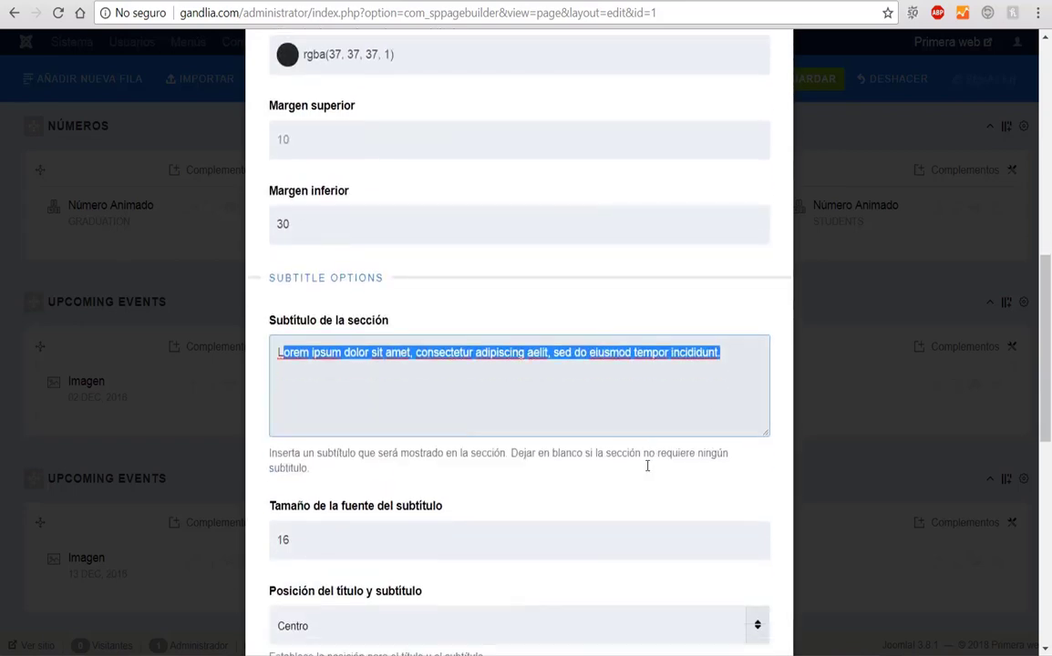
{"action": "scroll", "coordinate": [636, 467], "scroll_direction": "down", "scroll_amount": 3}
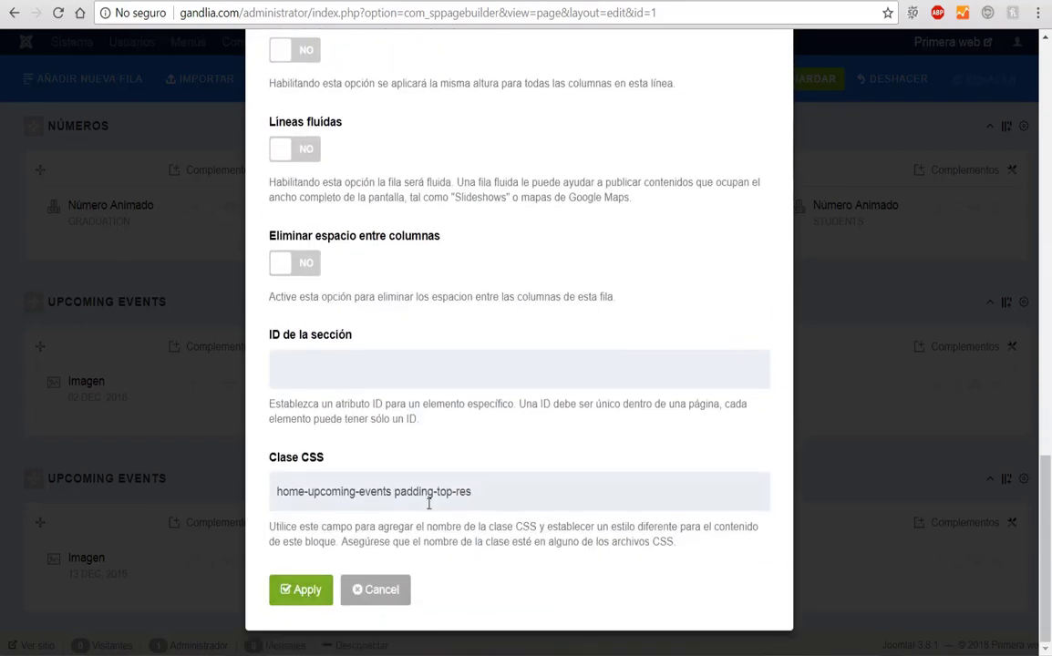
{"action": "left_click_drag", "start_coordinate": [482, 492], "coordinate": [258, 491]}
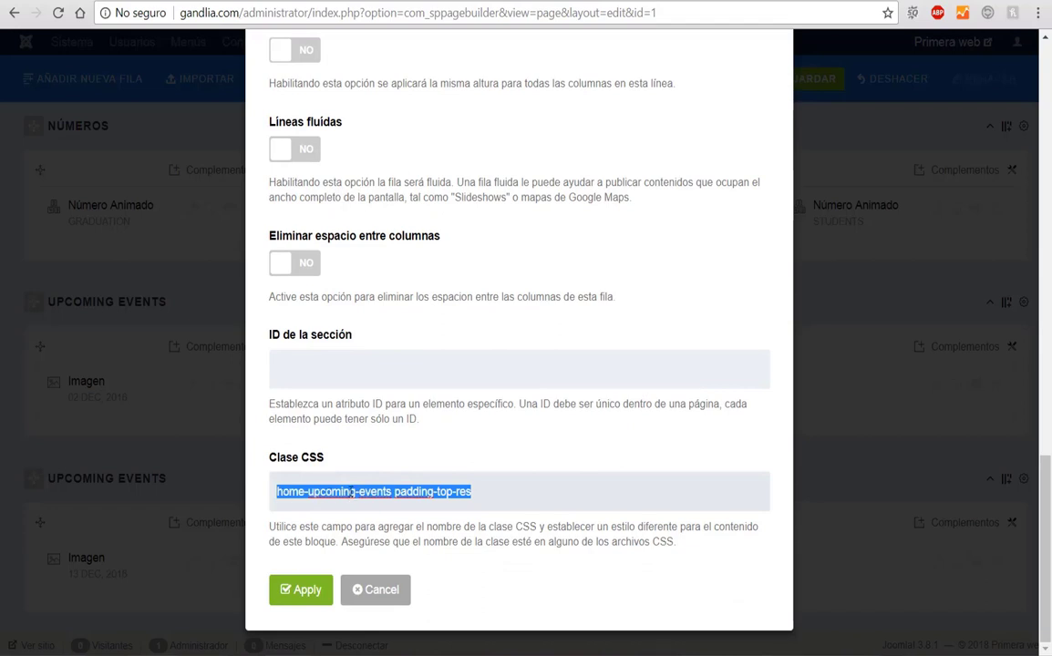
Step: Apply the row options and save the page
{"action": "left_click", "coordinate": [306, 591]}
{"action": "scroll", "coordinate": [467, 346], "scroll_direction": "up", "scroll_amount": 1}
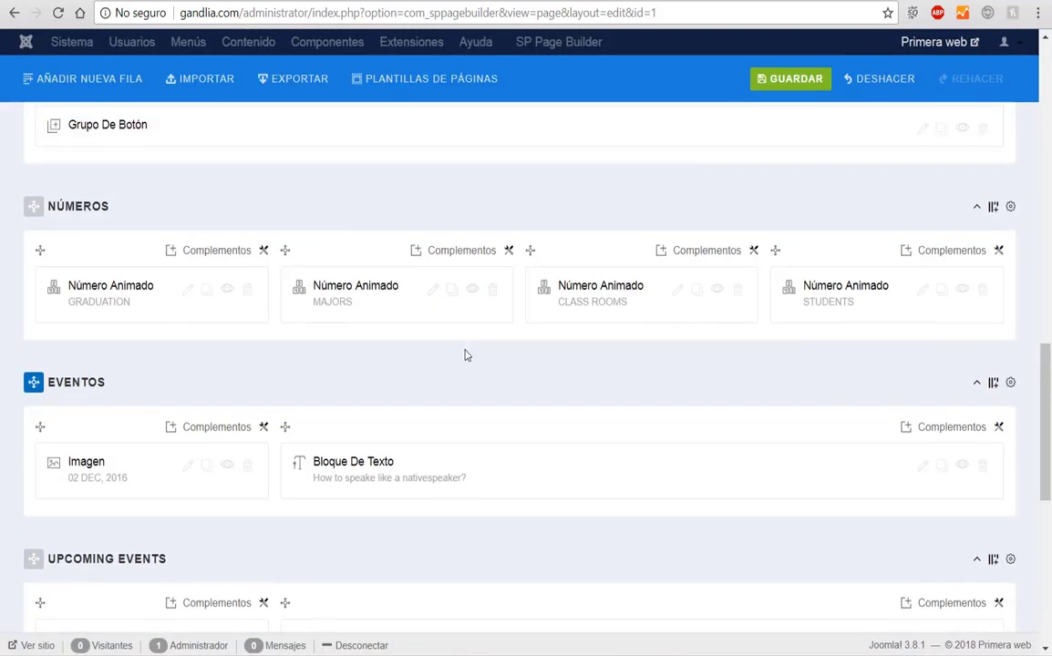
{"action": "scroll", "coordinate": [307, 378], "scroll_direction": "down", "scroll_amount": 1}
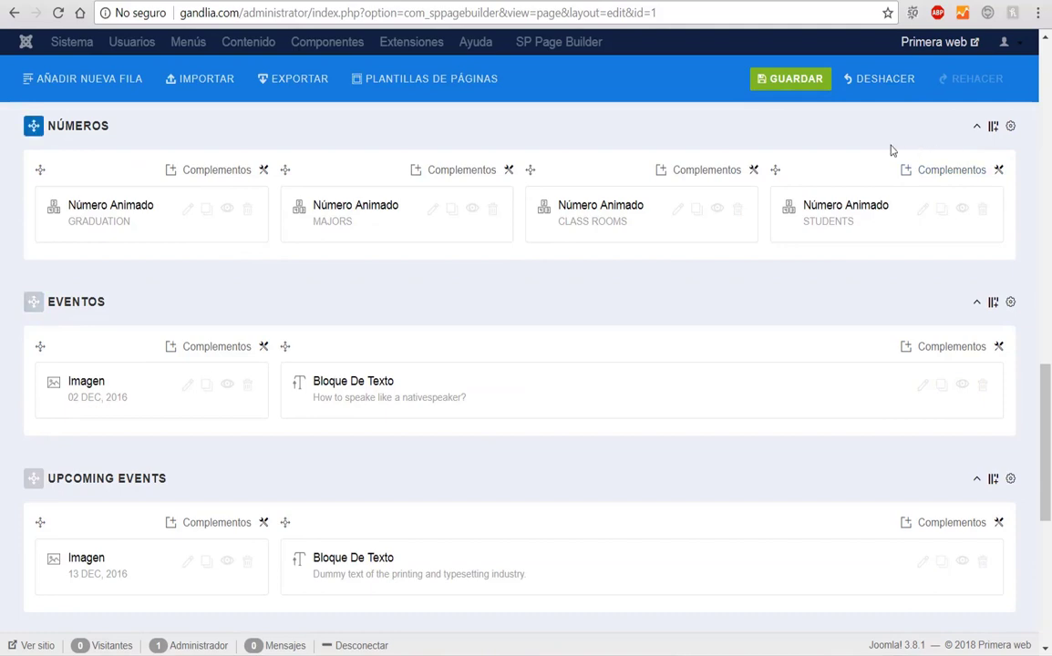
{"action": "left_click", "coordinate": [789, 80]}
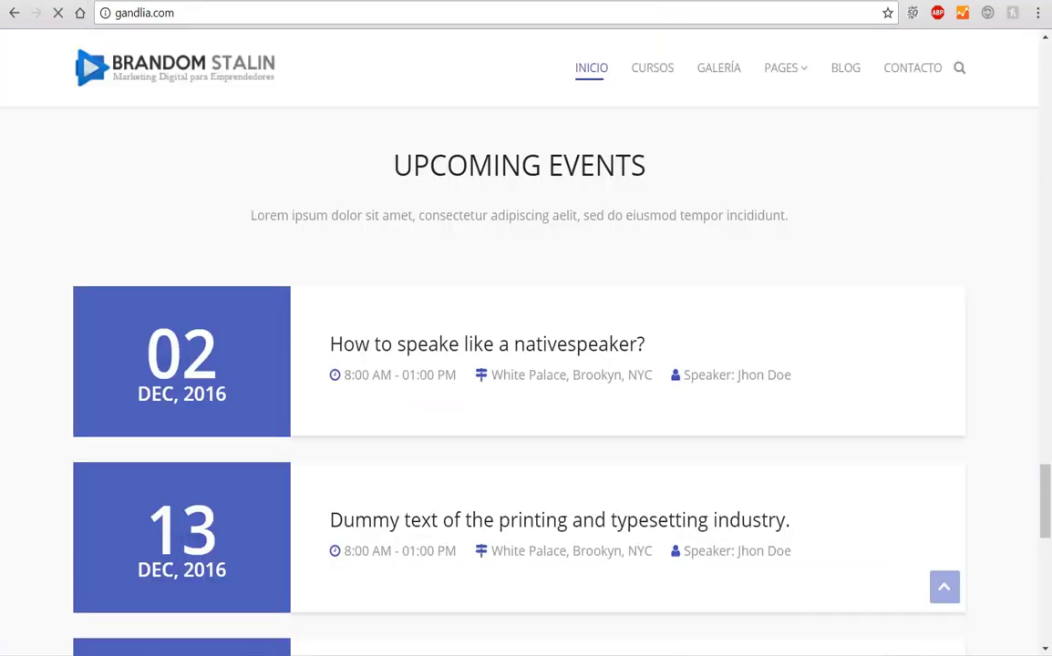
Step: Check the events heading and the three event entries on the live site against their rows in the page editor
{"action": "scroll", "coordinate": [468, 221], "scroll_direction": "down", "scroll_amount": 3}
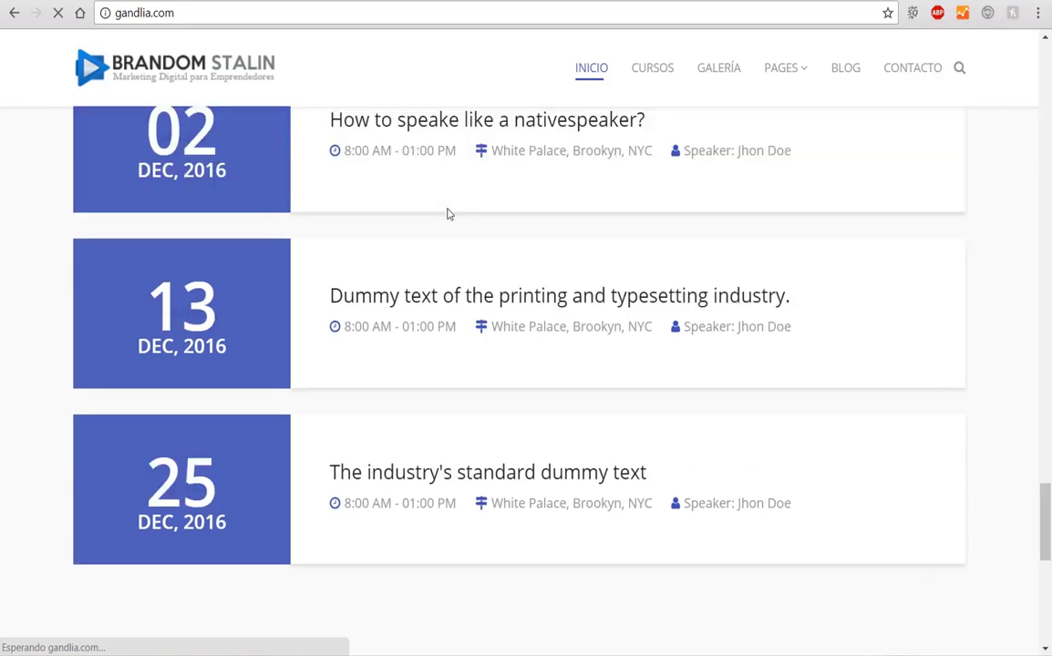
{"action": "scroll", "coordinate": [448, 213], "scroll_direction": "up", "scroll_amount": 5}
{"action": "left_click_drag", "start_coordinate": [365, 381], "coordinate": [661, 417]}
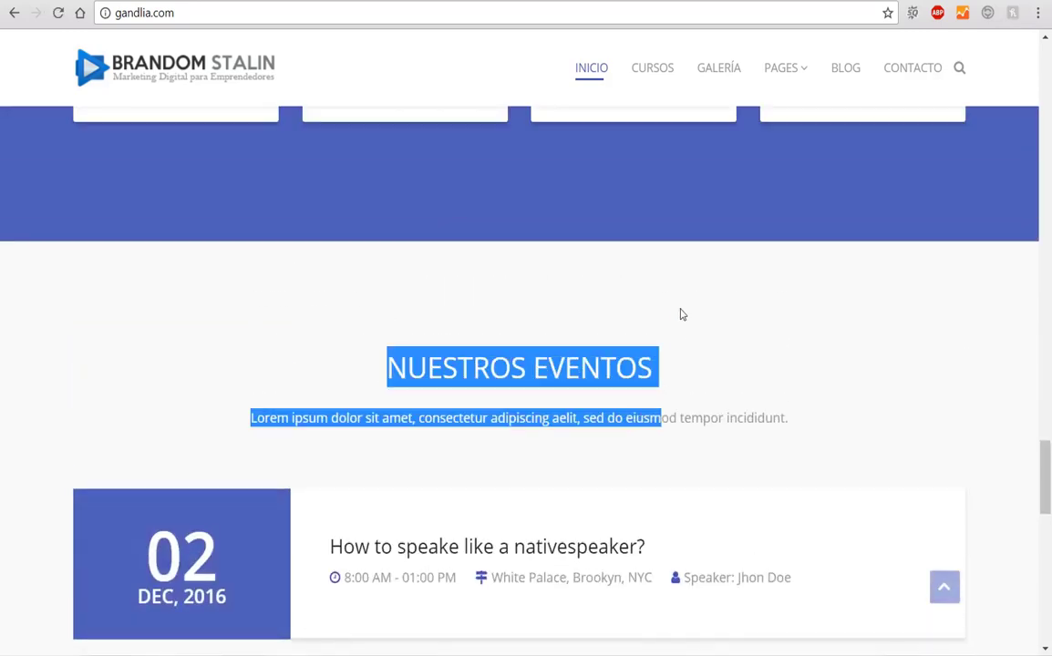
{"action": "scroll", "coordinate": [686, 308], "scroll_direction": "down", "scroll_amount": 4}
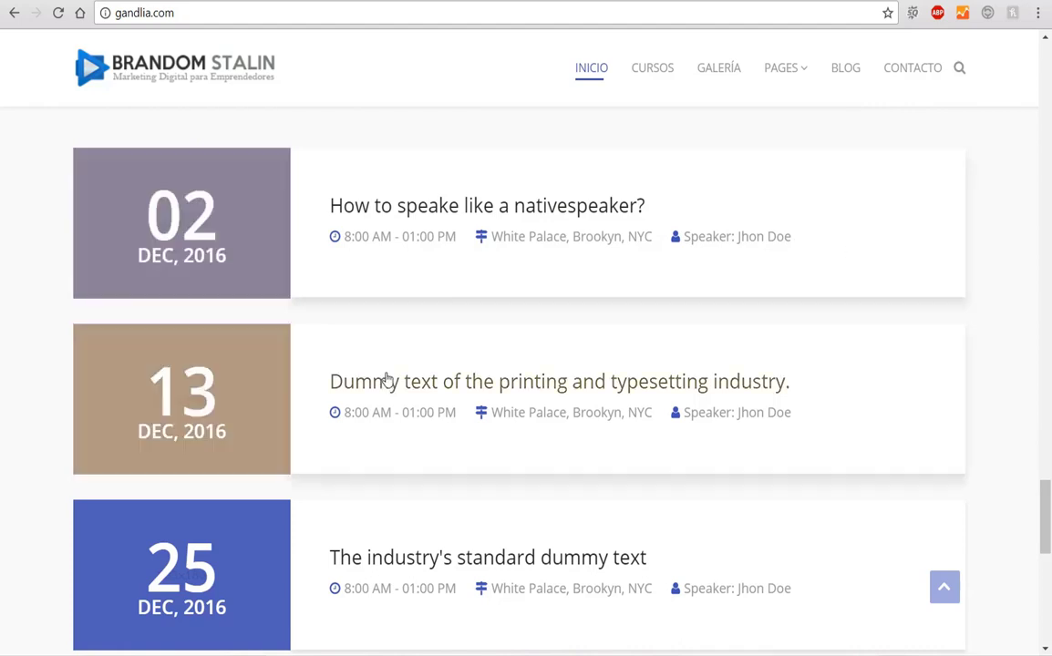
{"action": "scroll", "coordinate": [337, 373], "scroll_direction": "down", "scroll_amount": 3}
{"action": "scroll", "coordinate": [260, 274], "scroll_direction": "up", "scroll_amount": 3}
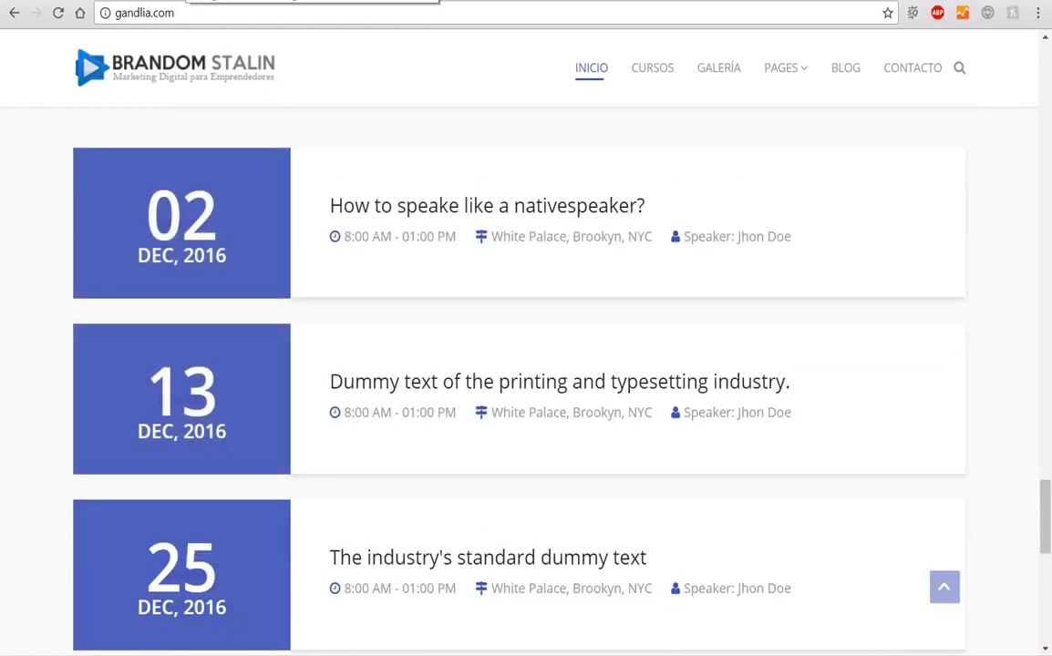
{"action": "key", "text": "ctrl+Tab"}
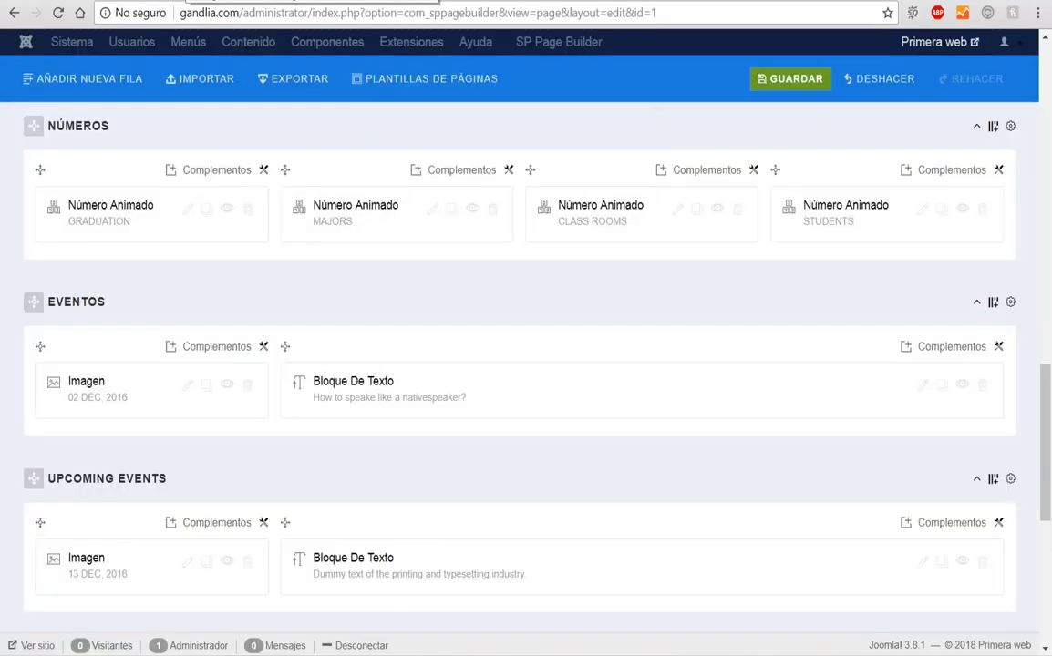
{"action": "scroll", "coordinate": [444, 329], "scroll_direction": "down", "scroll_amount": 3}
{"action": "scroll", "coordinate": [229, 220], "scroll_direction": "down", "scroll_amount": 1}
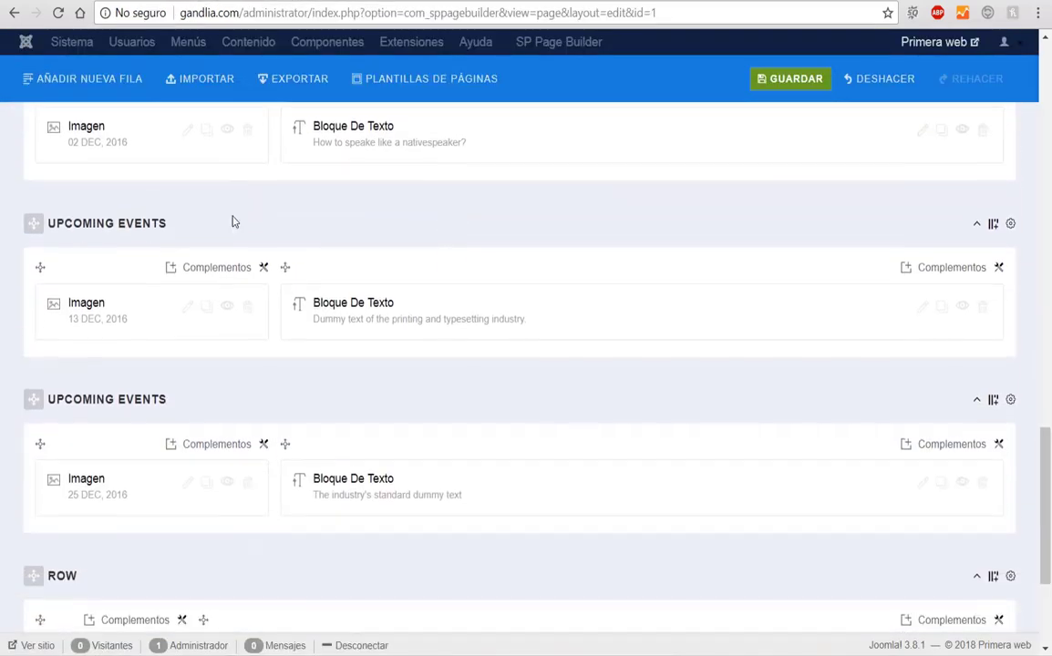
{"action": "scroll", "coordinate": [109, 261], "scroll_direction": "down", "scroll_amount": 2}
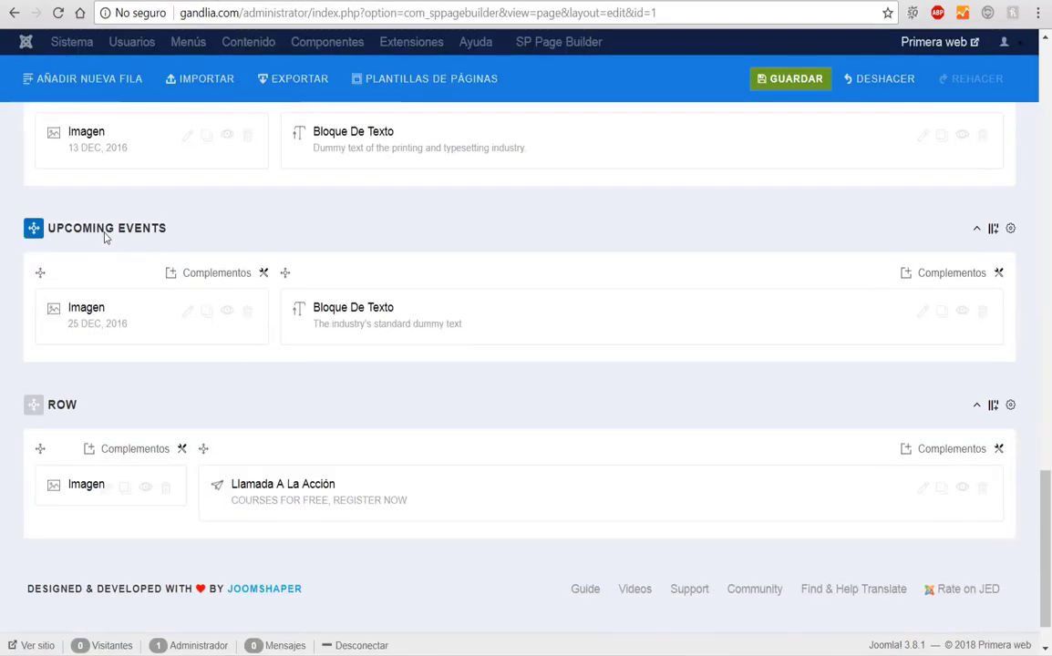
{"action": "scroll", "coordinate": [134, 229], "scroll_direction": "up", "scroll_amount": 2}
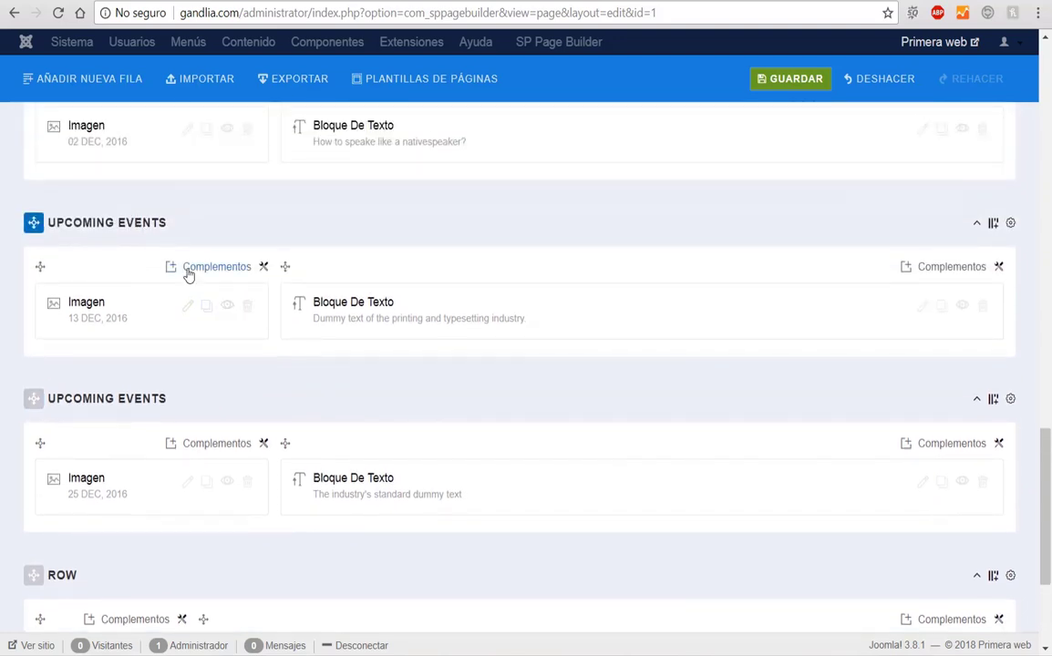
{"action": "scroll", "coordinate": [188, 273], "scroll_direction": "up", "scroll_amount": 2}
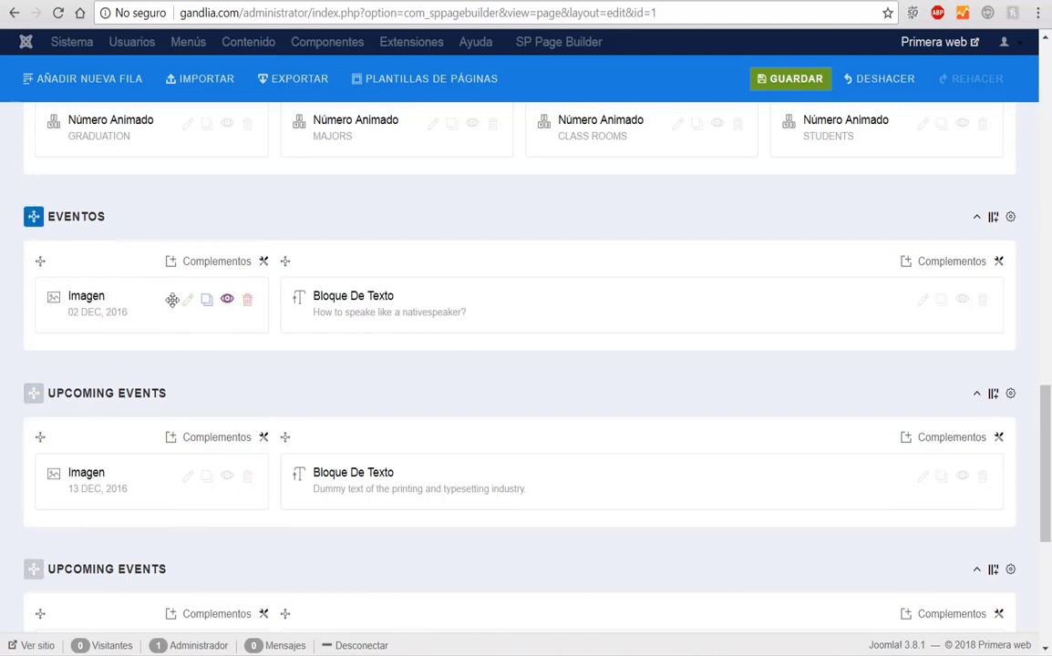
Step: Open the EVENTOS row's image add-on and set its administration label to 10 MAR, 2018
{"action": "left_click", "coordinate": [188, 301]}
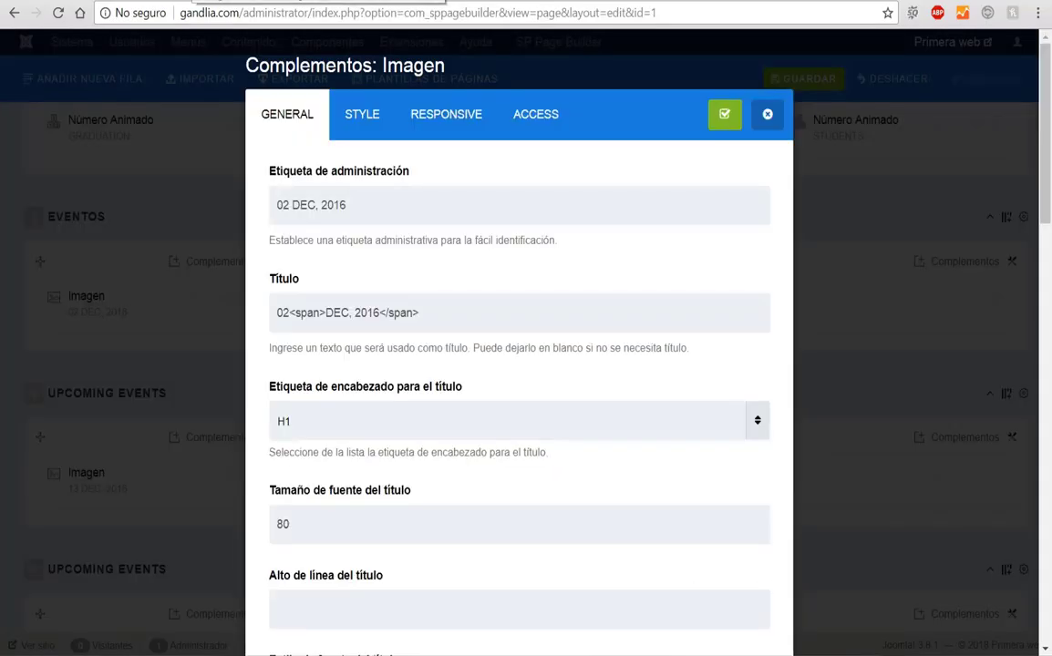
{"action": "left_click", "coordinate": [286, 205]}
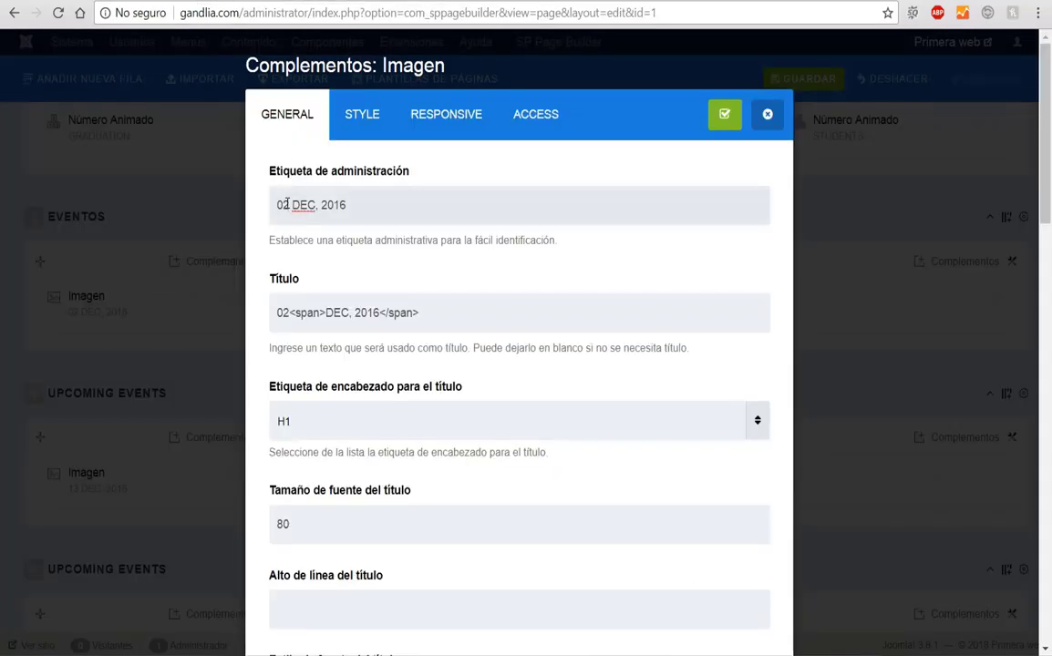
{"action": "double_click", "coordinate": [286, 204]}
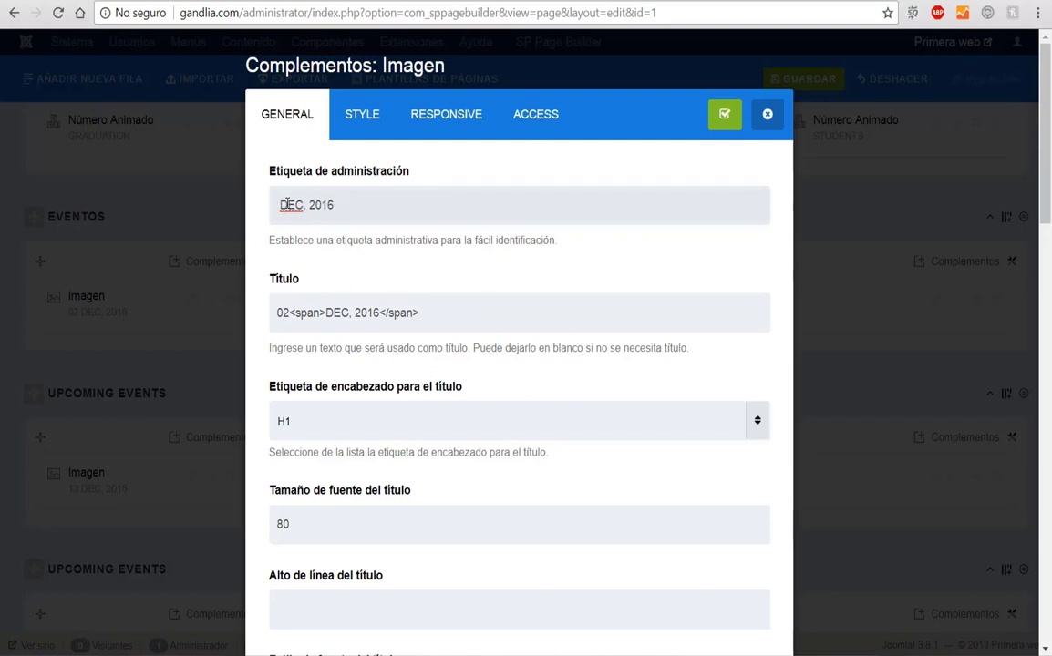
{"action": "type", "text": "10"}
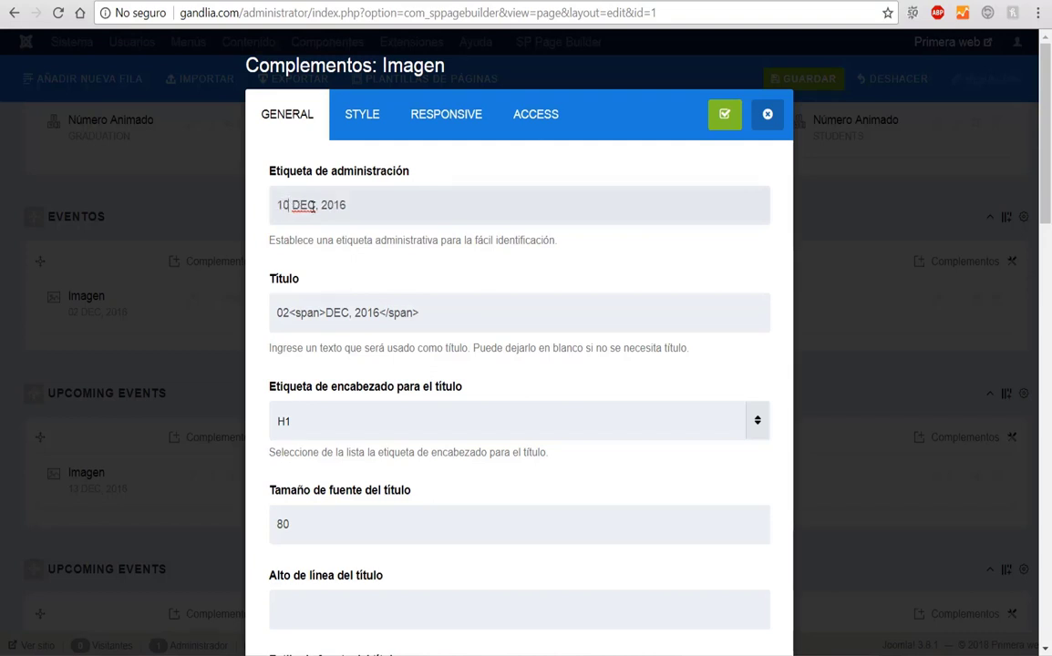
{"action": "left_click", "coordinate": [317, 205]}
{"action": "key", "text": "BackSpace"}
{"action": "key", "text": "BackSpace"}
{"action": "key", "text": "BackSpace"}
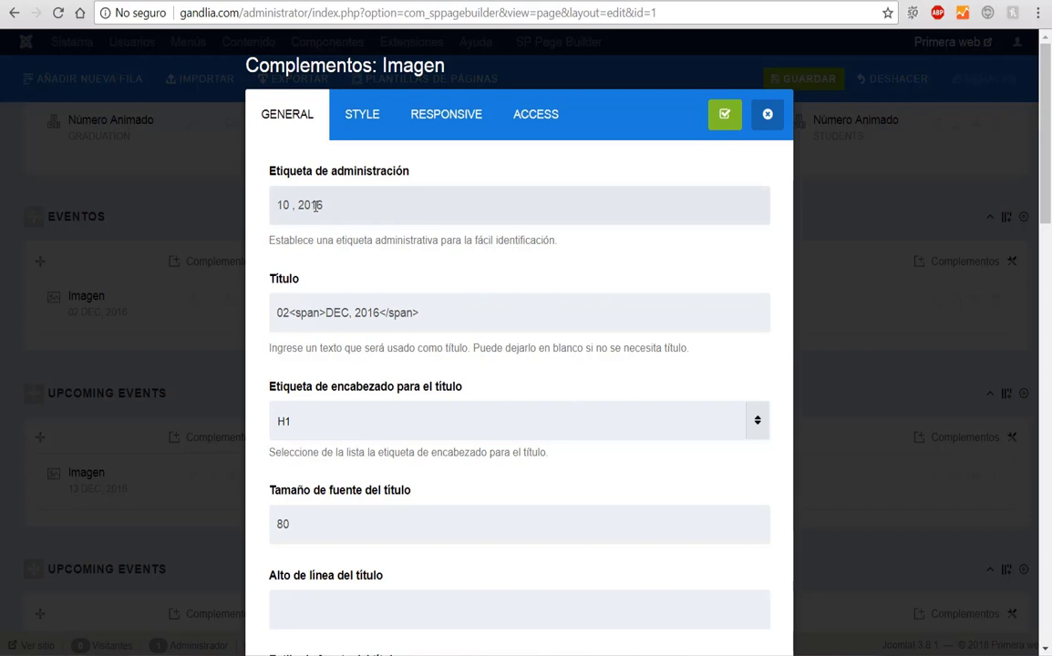
{"action": "type", "text": "MAR"}
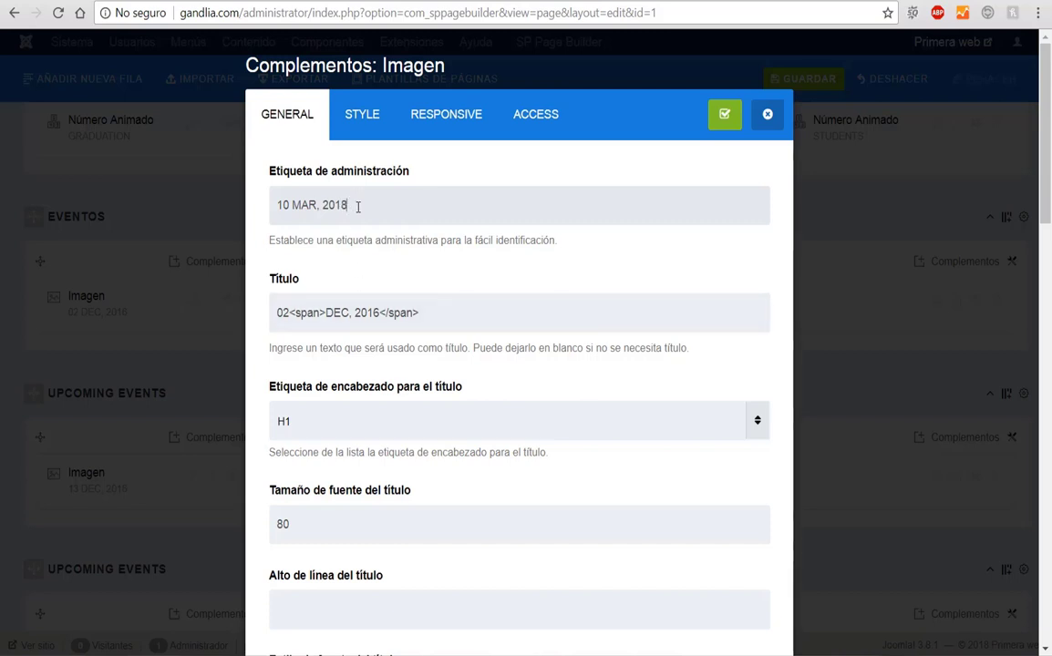
Step: Set the image add-on's title to 10<span>DEC, 2018</span>
{"action": "left_click", "coordinate": [290, 312]}
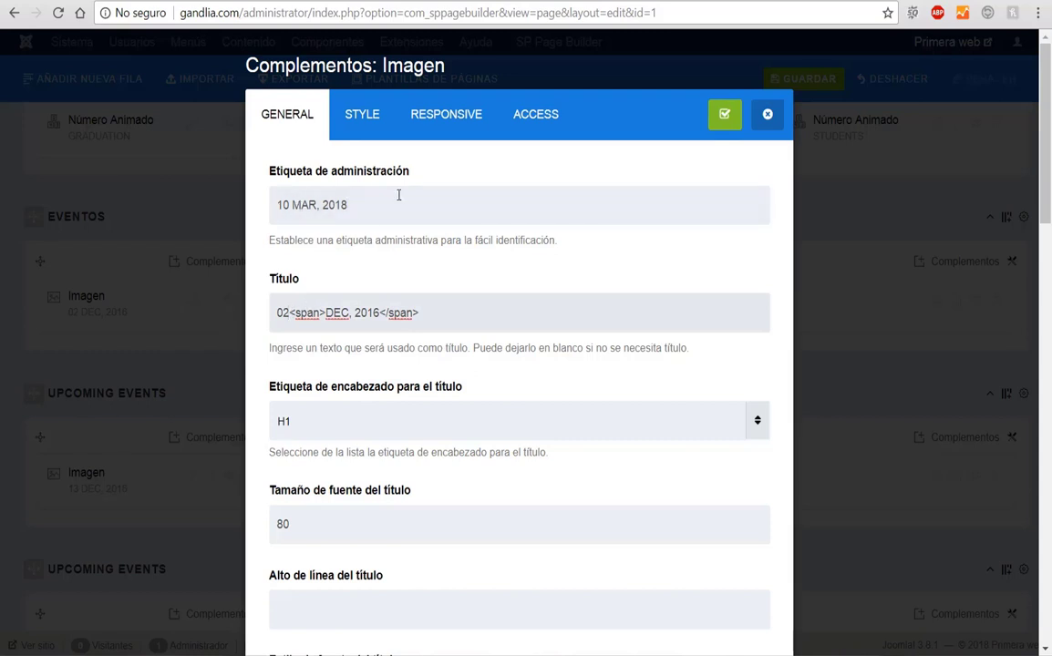
{"action": "key", "text": "BackSpace"}
{"action": "key", "text": "BackSpace"}
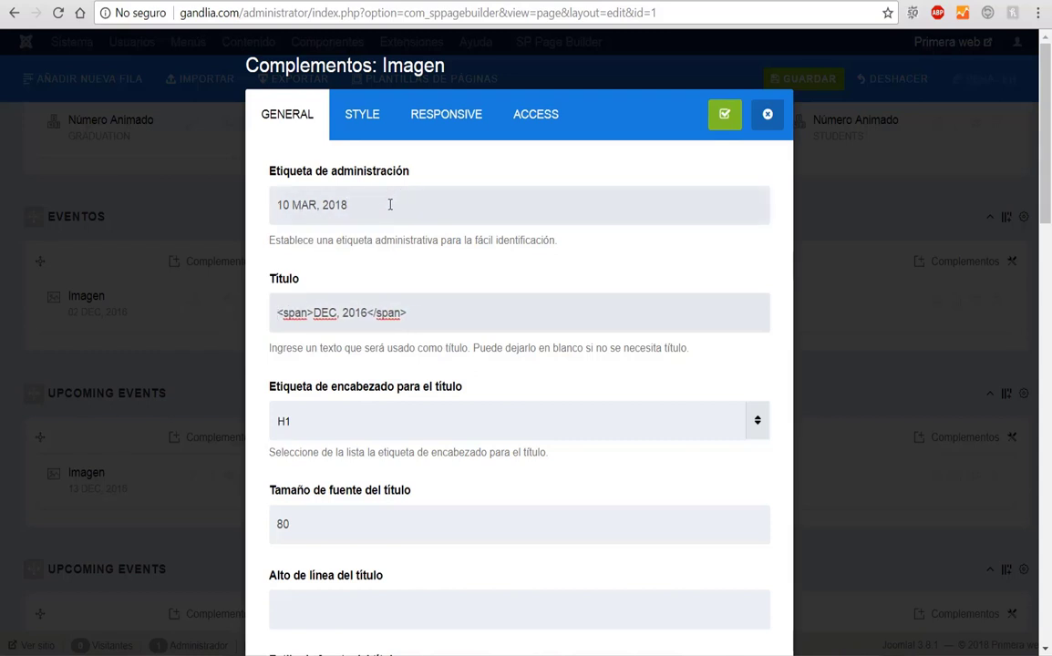
{"action": "type", "text": "10"}
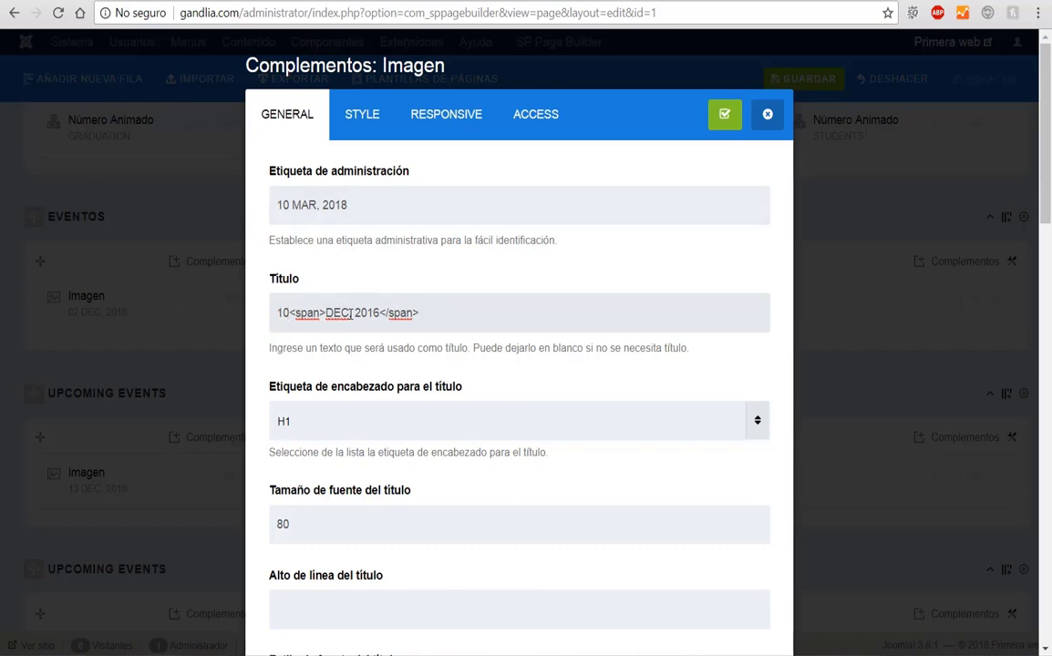
{"action": "left_click", "coordinate": [382, 313]}
{"action": "key", "text": "BackSpace"}
{"action": "type", "text": "8"}
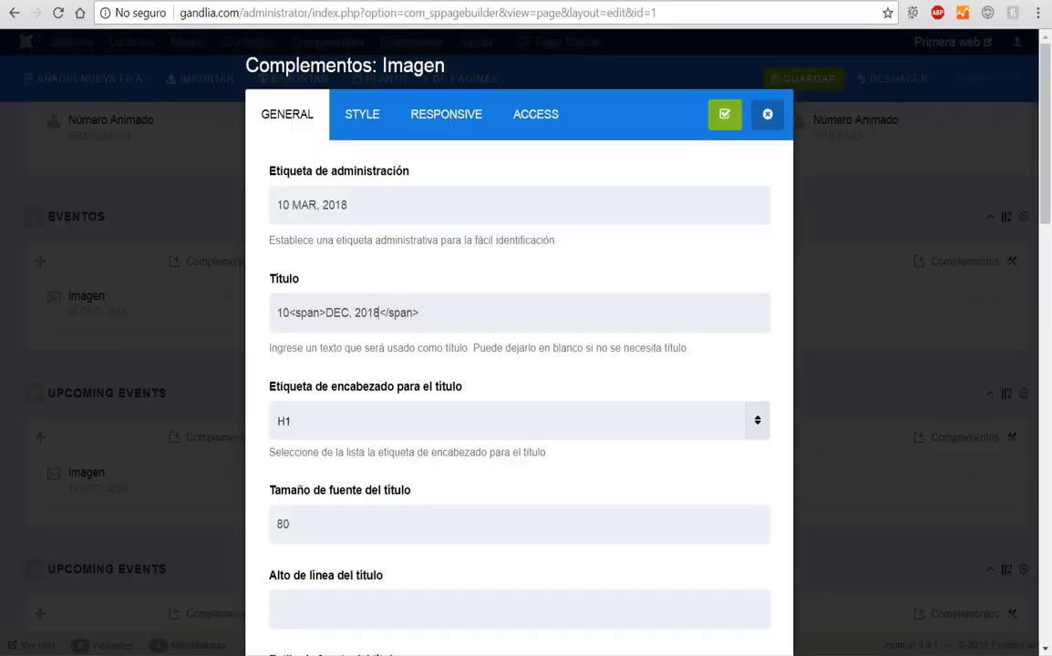
Step: Review the image add-on's remaining general options, including the image file, alternative text and position, and apply the settings
{"action": "scroll", "coordinate": [464, 264], "scroll_direction": "down", "scroll_amount": 7}
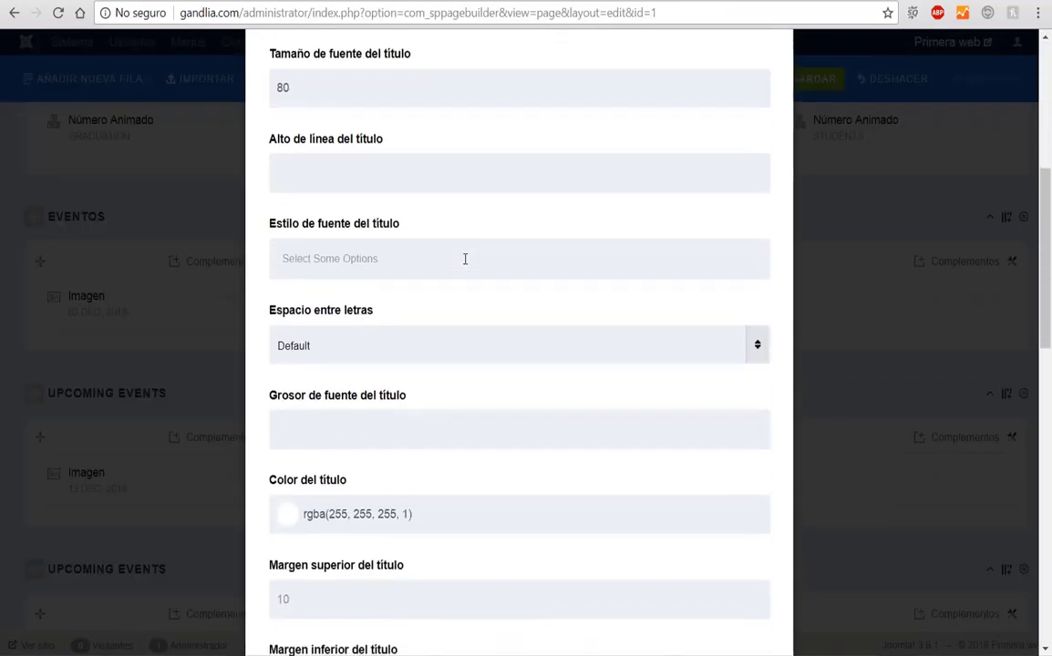
{"action": "scroll", "coordinate": [465, 260], "scroll_direction": "down", "scroll_amount": 3}
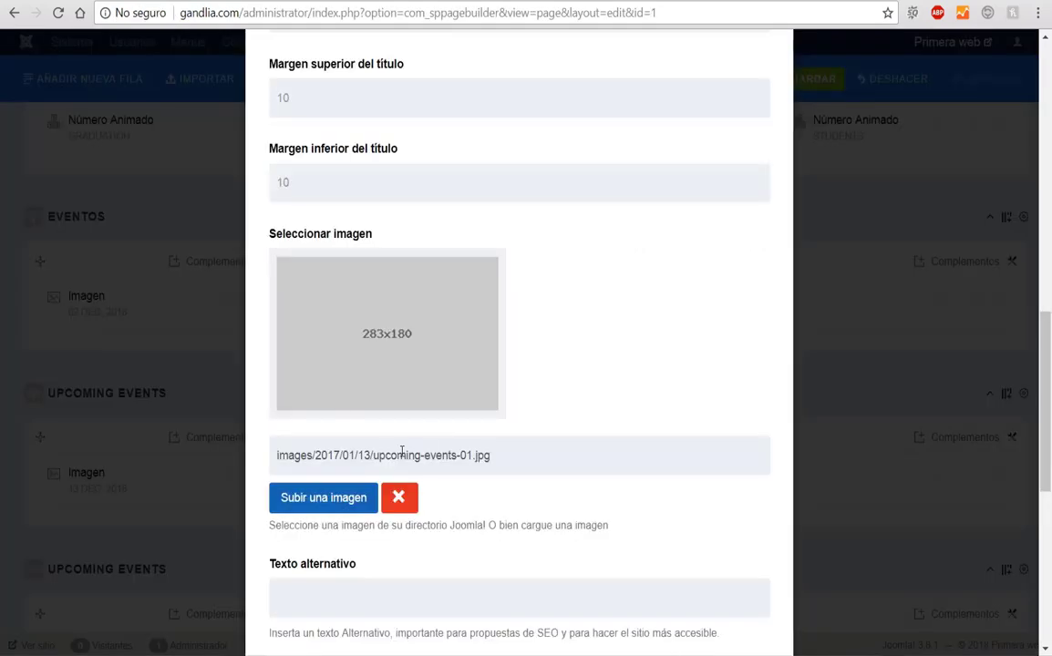
{"action": "scroll", "coordinate": [432, 437], "scroll_direction": "down", "scroll_amount": 4}
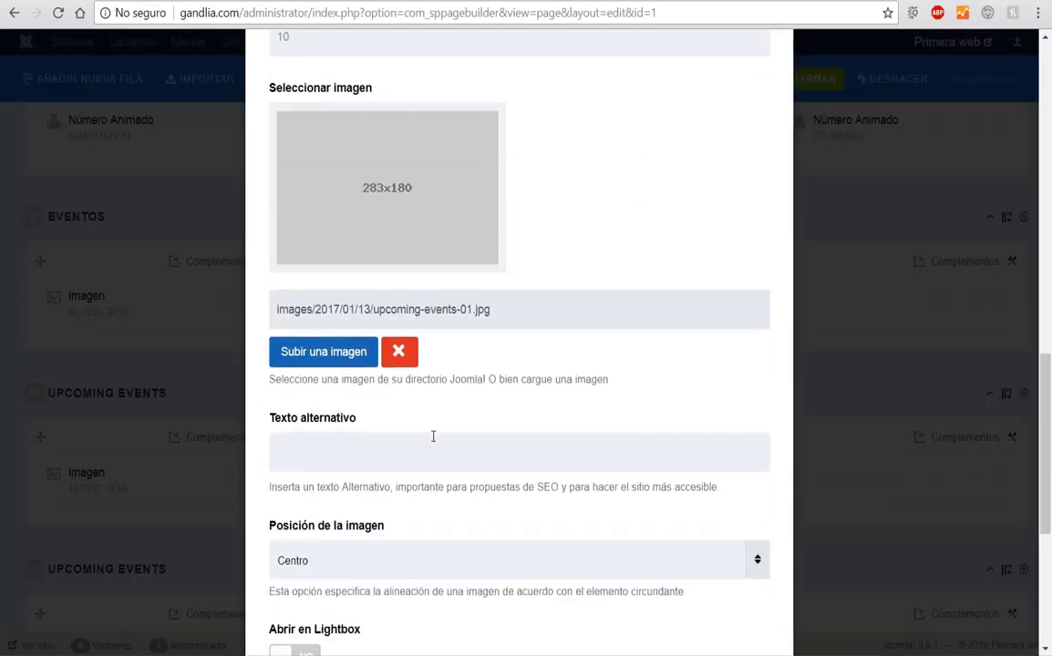
{"action": "scroll", "coordinate": [434, 443], "scroll_direction": "up", "scroll_amount": 1}
{"action": "scroll", "coordinate": [434, 443], "scroll_direction": "up", "scroll_amount": 2}
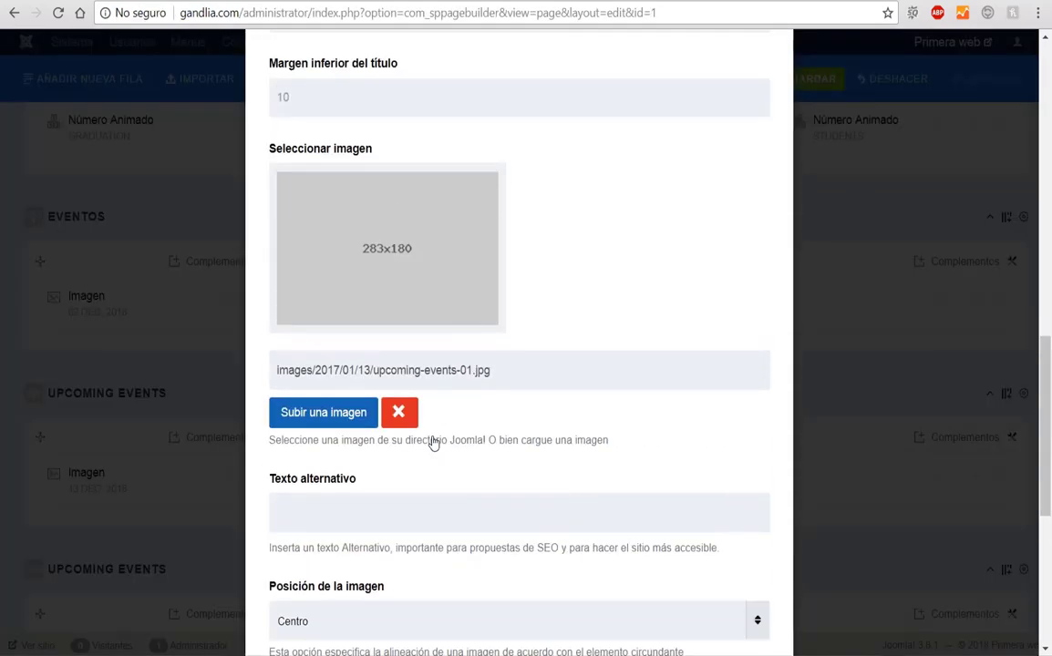
{"action": "scroll", "coordinate": [412, 414], "scroll_direction": "down", "scroll_amount": 5}
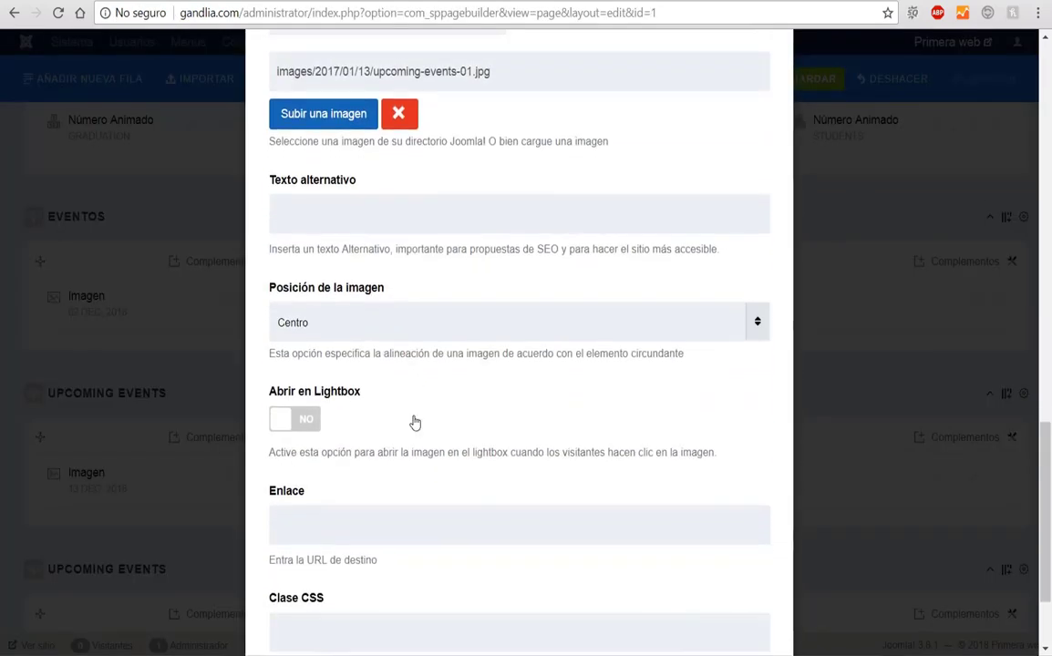
{"action": "left_click", "coordinate": [304, 589]}
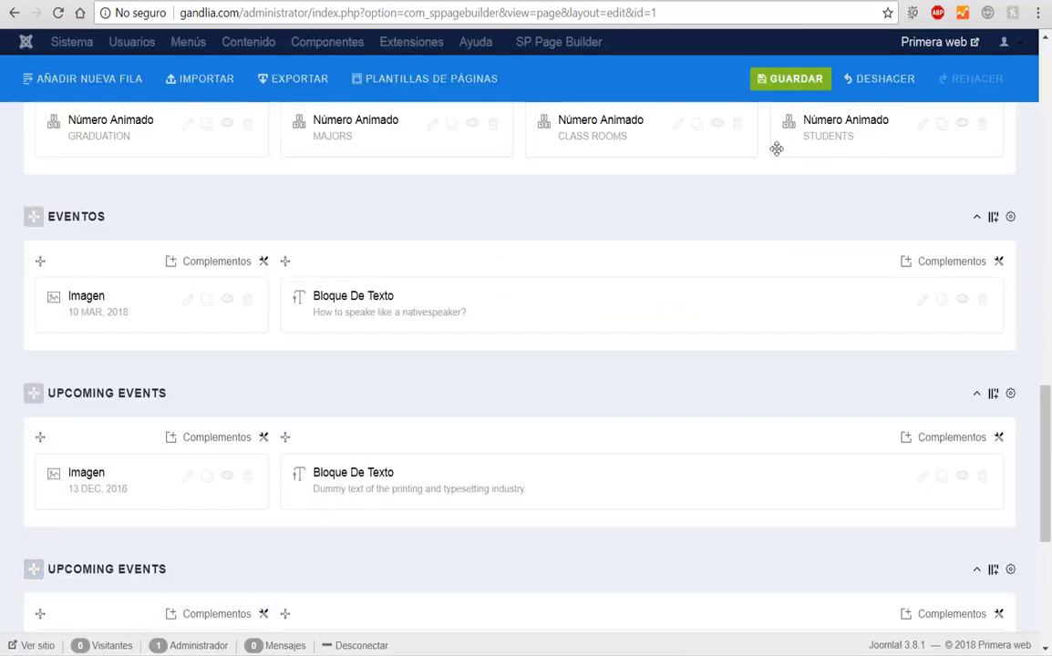
Step: Save the page and check the first event's date on the live site
{"action": "left_click", "coordinate": [790, 84]}
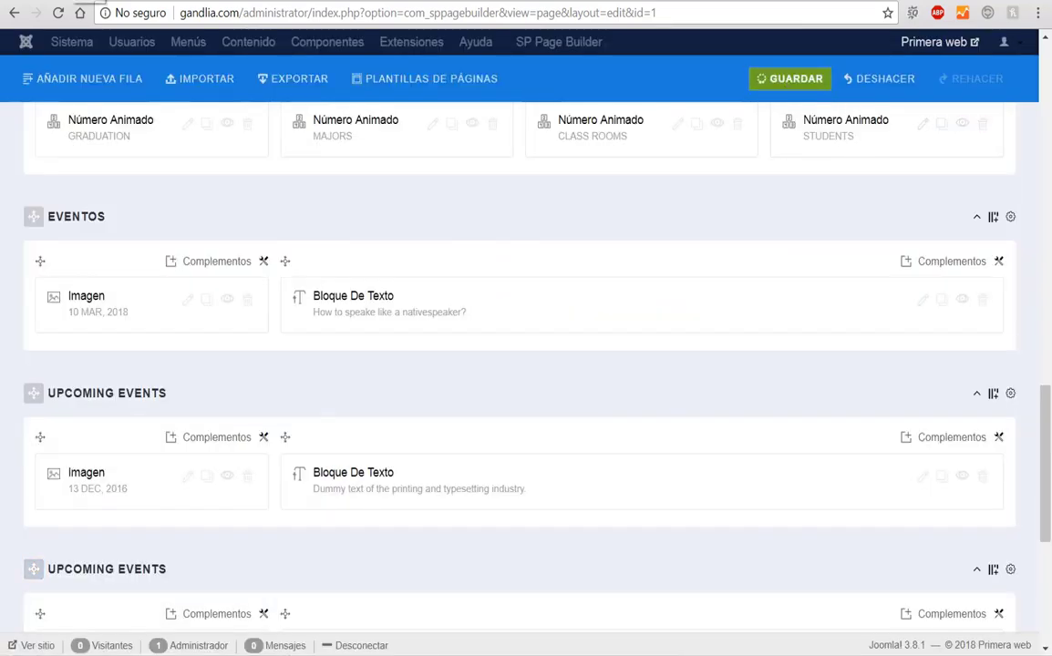
{"action": "key", "text": "ctrl+Tab"}
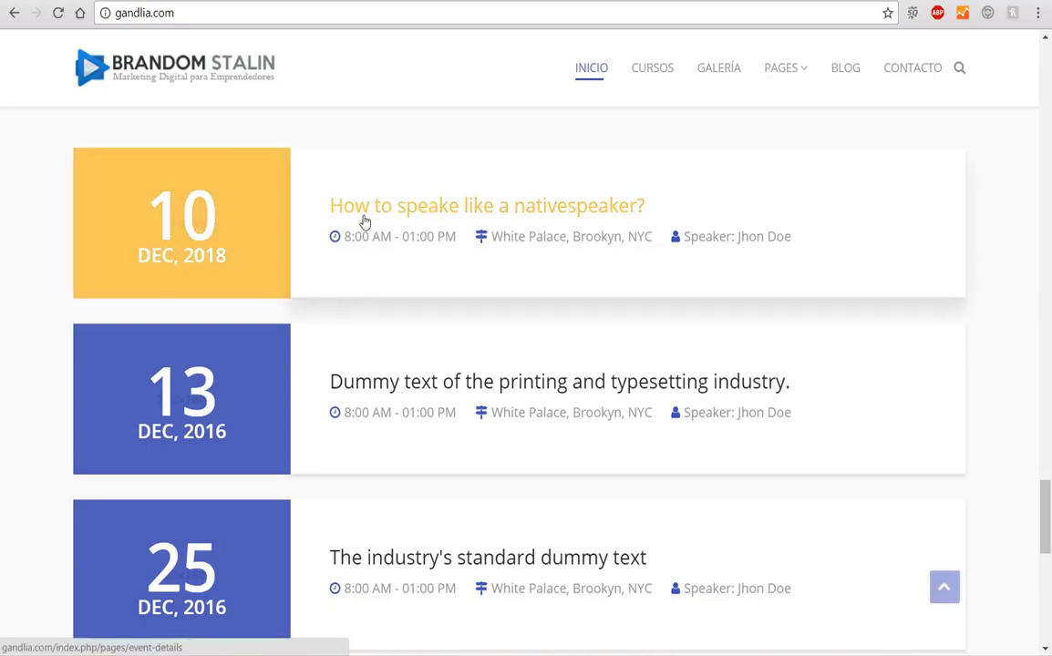
{"action": "key", "text": "ctrl+Tab"}
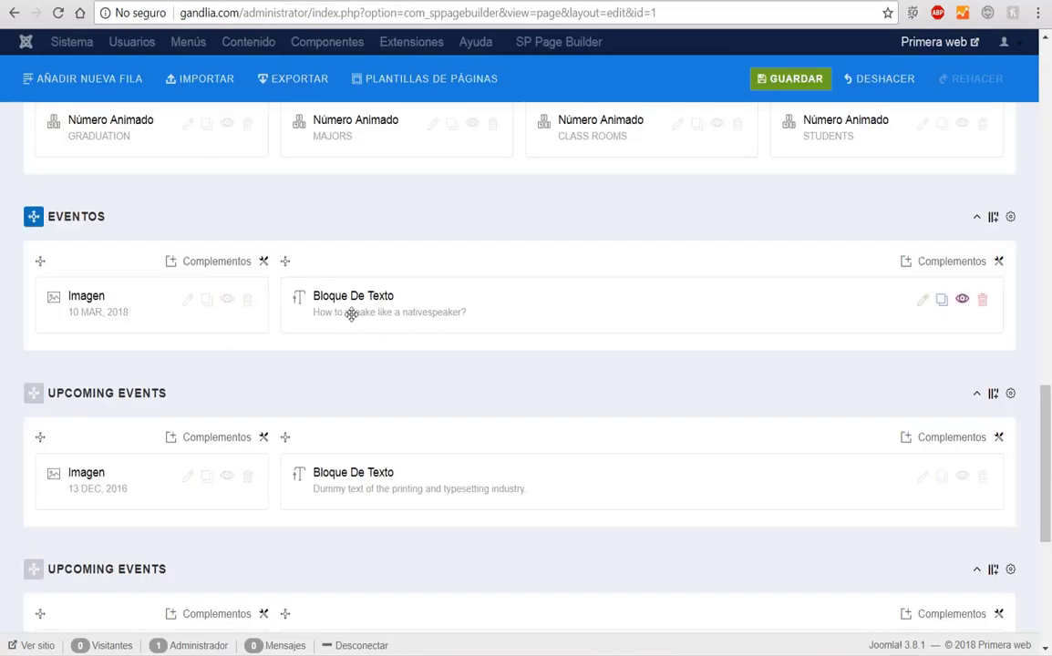
Step: Open the EVENTOS row's text block for editing and set its title to Curso de Marketing Digital
{"action": "scroll", "coordinate": [480, 312], "scroll_direction": "up", "scroll_amount": 1}
{"action": "scroll", "coordinate": [480, 312], "scroll_direction": "up", "scroll_amount": 1}
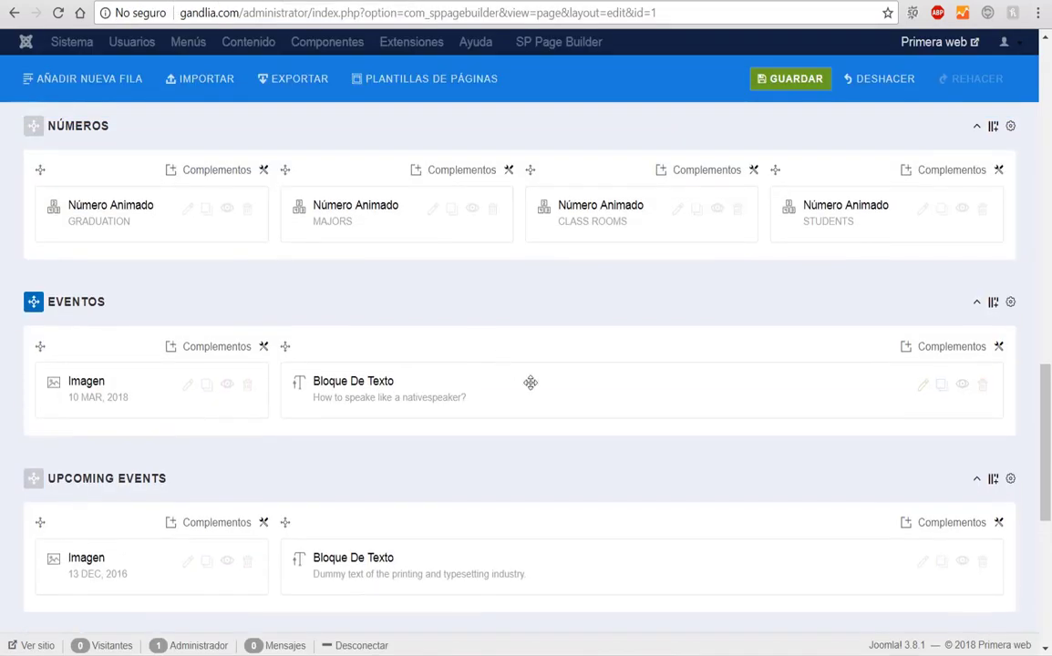
{"action": "left_click", "coordinate": [923, 386]}
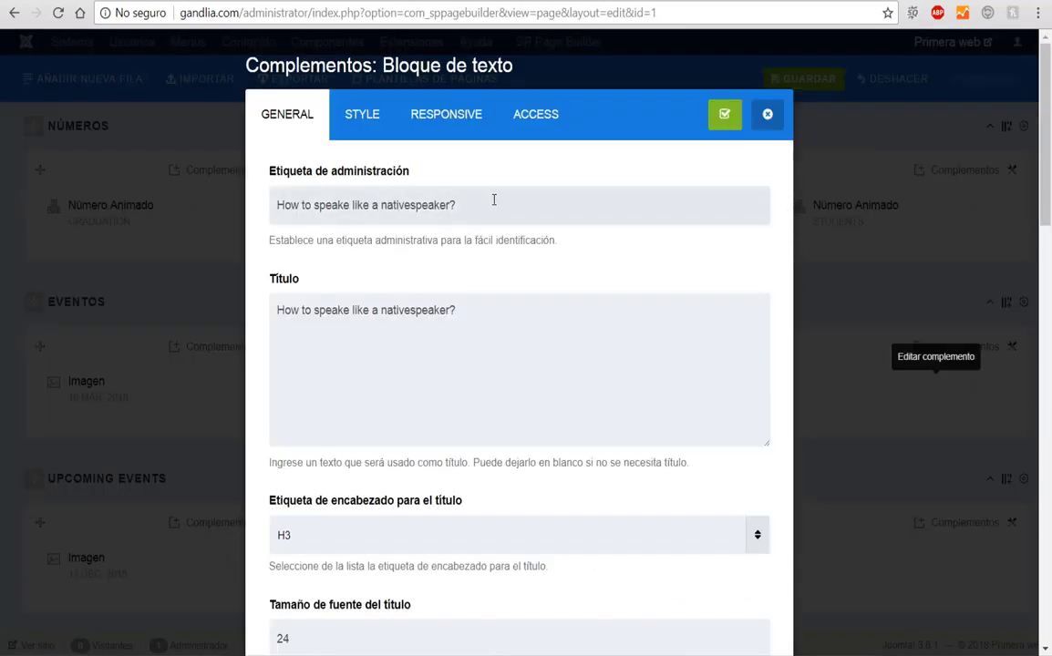
{"action": "left_click_drag", "start_coordinate": [463, 310], "coordinate": [195, 293]}
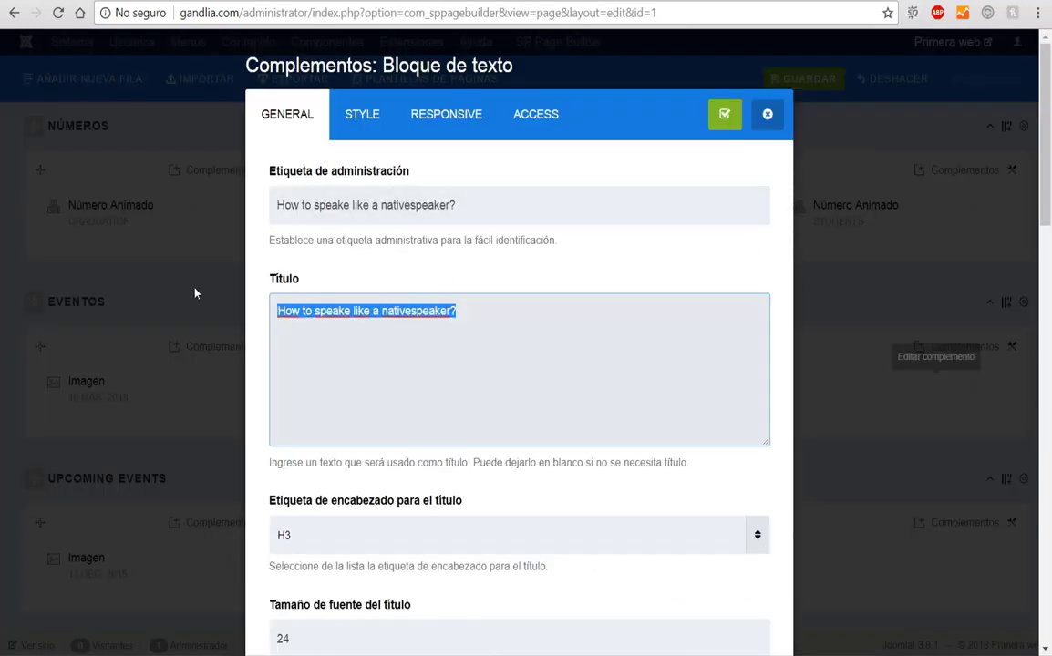
{"action": "type", "text": "CURSO"}
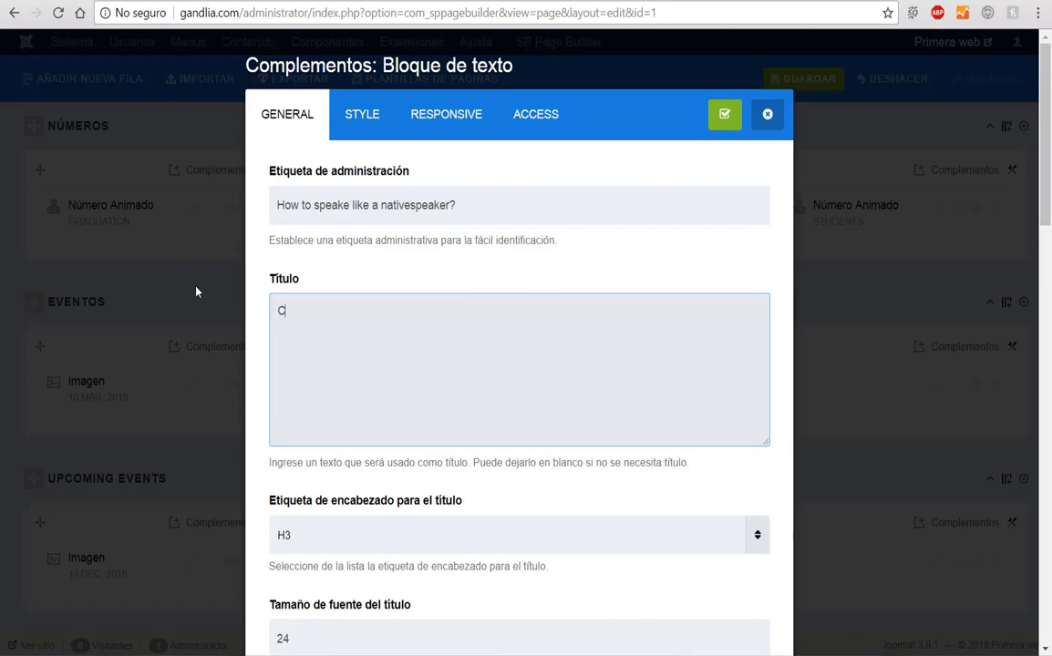
{"action": "key", "text": "BackSpace"}
{"action": "key", "text": "BackSpace"}
{"action": "key", "text": "BackSpace"}
{"action": "key", "text": "BackSpace"}
{"action": "key", "text": "BackSpace"}
{"action": "key", "text": "BackSpace"}
{"action": "type", "text": "Curso de Marketing Digita"}
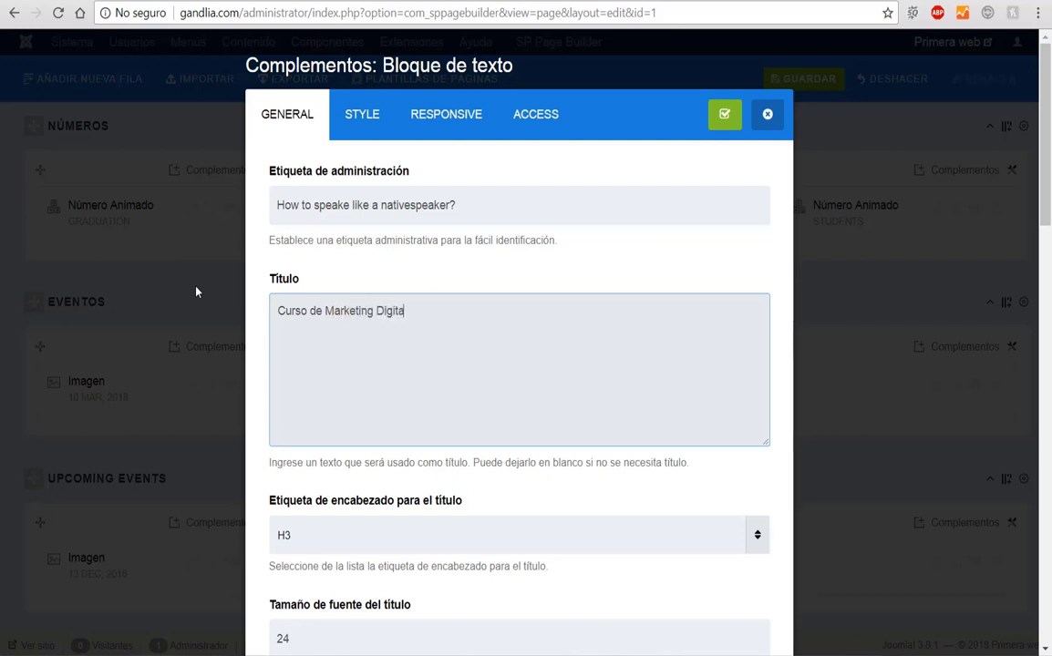
{"action": "type", "text": "l"}
Step: Set the text block's administration label to cursos
{"action": "left_click_drag", "start_coordinate": [473, 209], "coordinate": [229, 223]}
{"action": "key", "text": "BackSpace"}
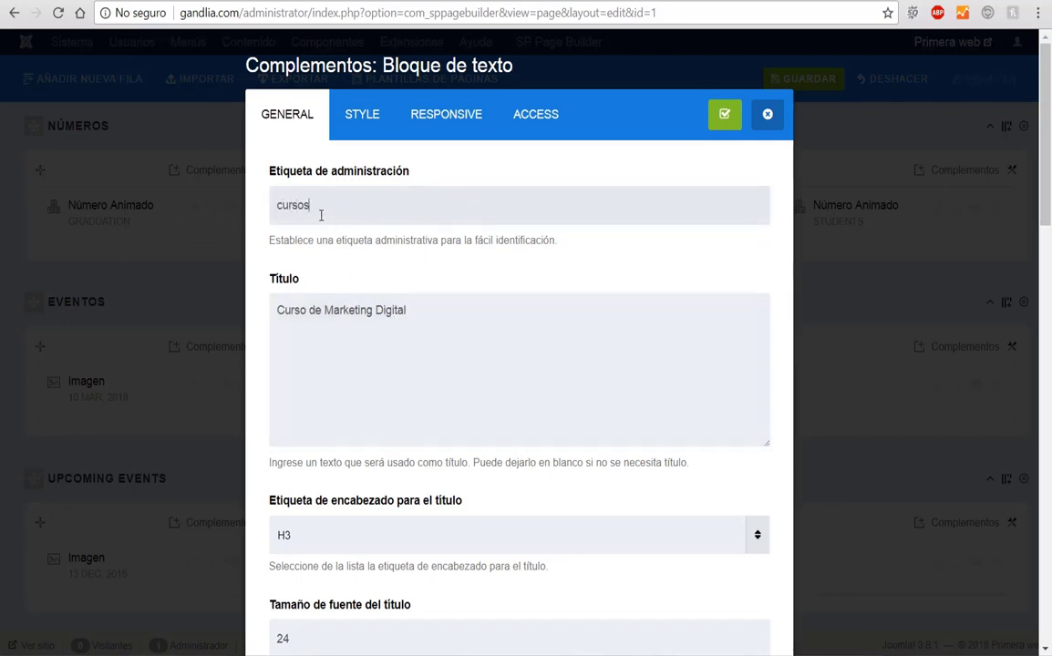
{"action": "left_click", "coordinate": [501, 366]}
Step: Examine the text block's time, venue and speaker entries, including the list item classes in the content's source code
{"action": "scroll", "coordinate": [494, 306], "scroll_direction": "down", "scroll_amount": 4}
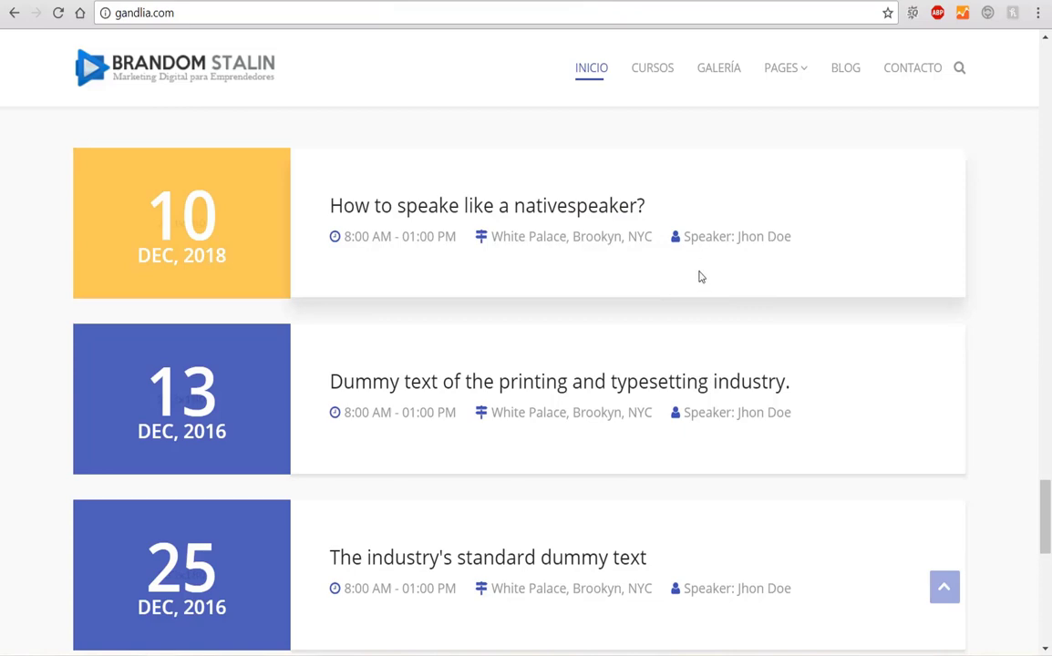
{"action": "key", "text": "ctrl+Tab"}
{"action": "scroll", "coordinate": [401, 250], "scroll_direction": "down", "scroll_amount": 5}
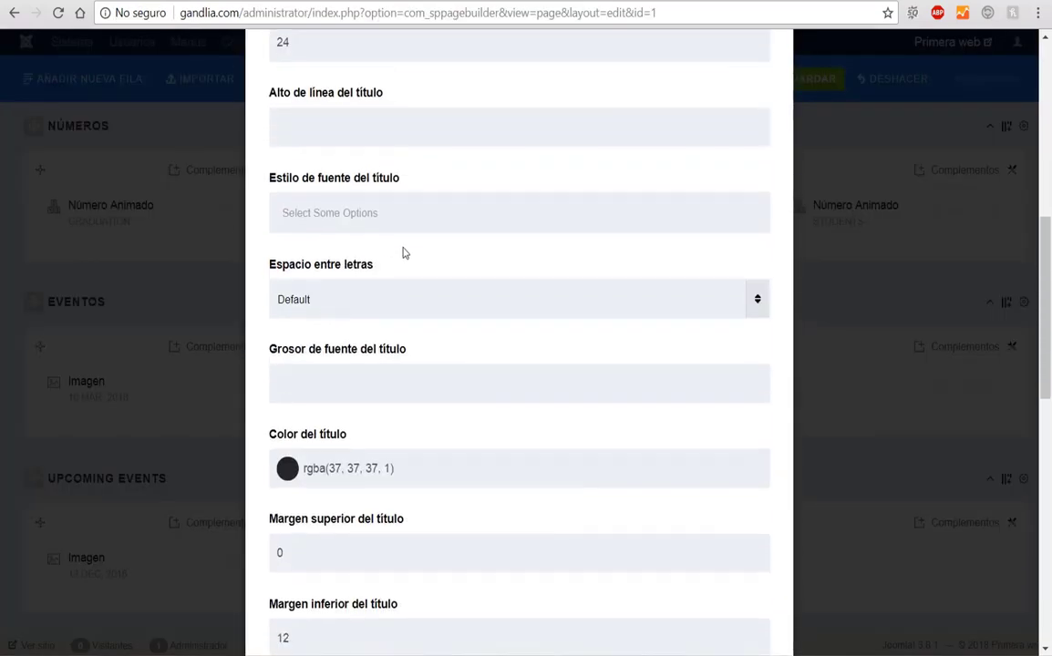
{"action": "scroll", "coordinate": [402, 253], "scroll_direction": "down", "scroll_amount": 8}
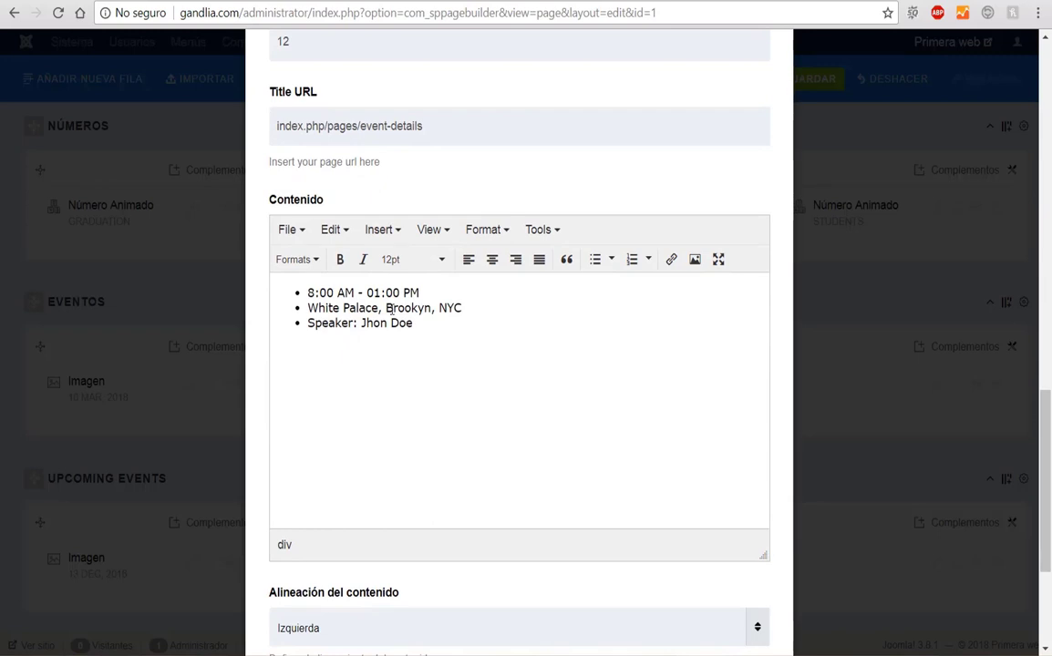
{"action": "left_click", "coordinate": [318, 293]}
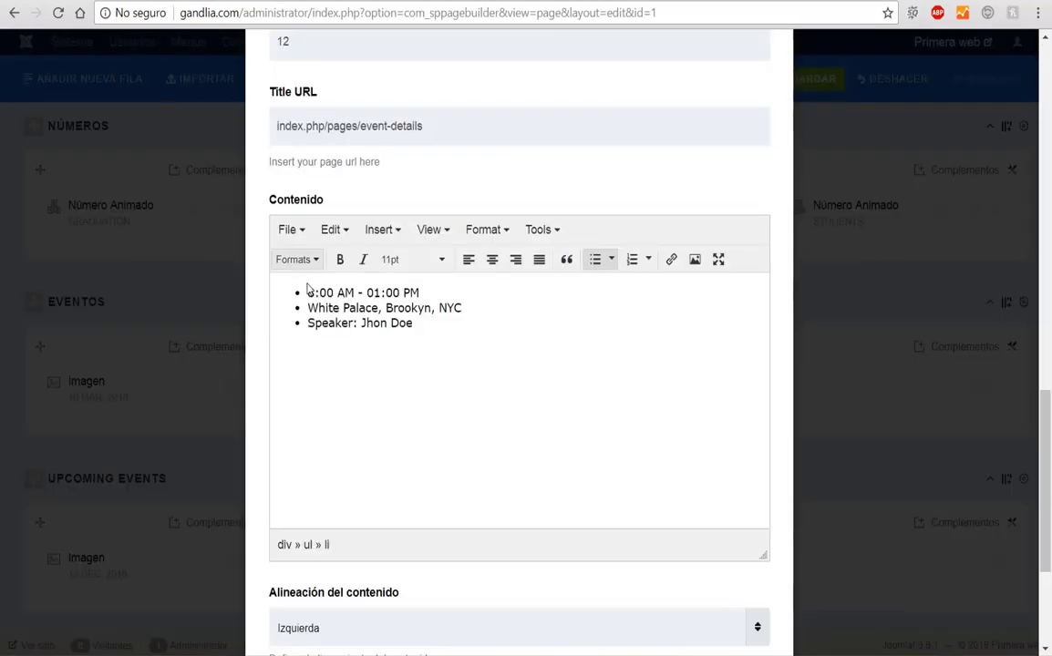
{"action": "left_click", "coordinate": [563, 232]}
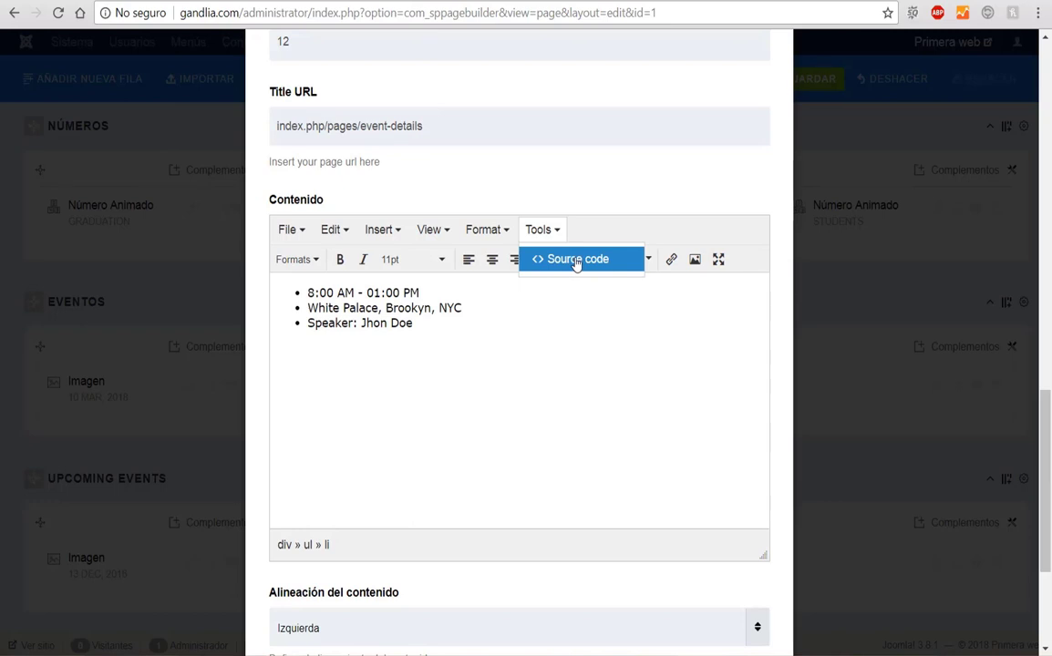
{"action": "left_click", "coordinate": [576, 261]}
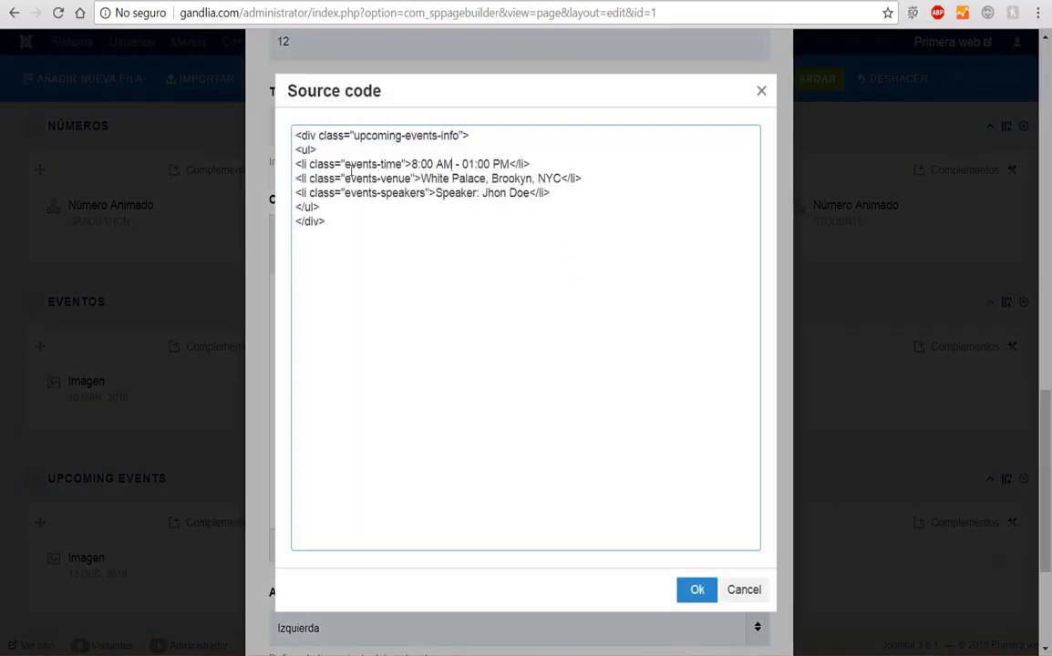
{"action": "left_click_drag", "start_coordinate": [346, 166], "coordinate": [405, 182]}
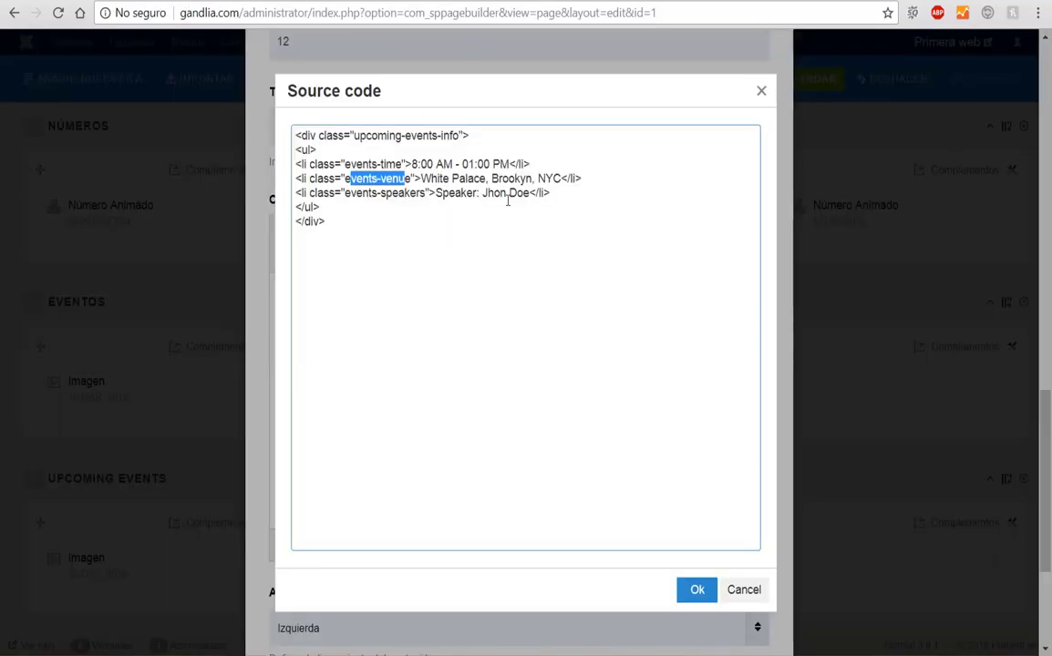
{"action": "left_click", "coordinate": [744, 590]}
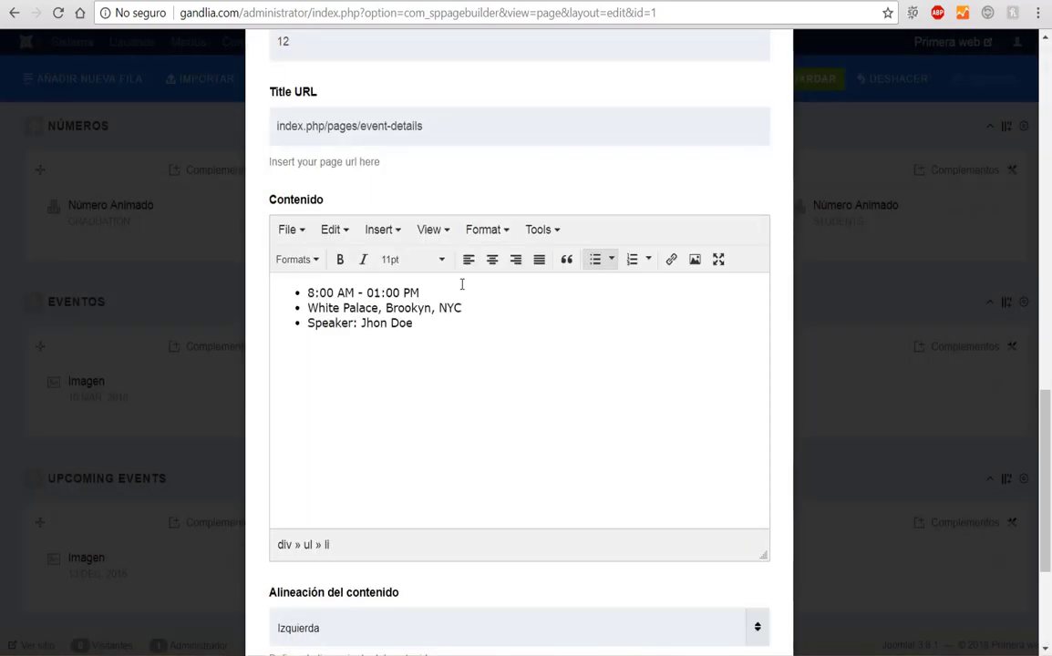
Step: Apply the text block changes and check where the first event's title links on the live site
{"action": "scroll", "coordinate": [461, 301], "scroll_direction": "down", "scroll_amount": 3}
{"action": "left_click", "coordinate": [323, 578]}
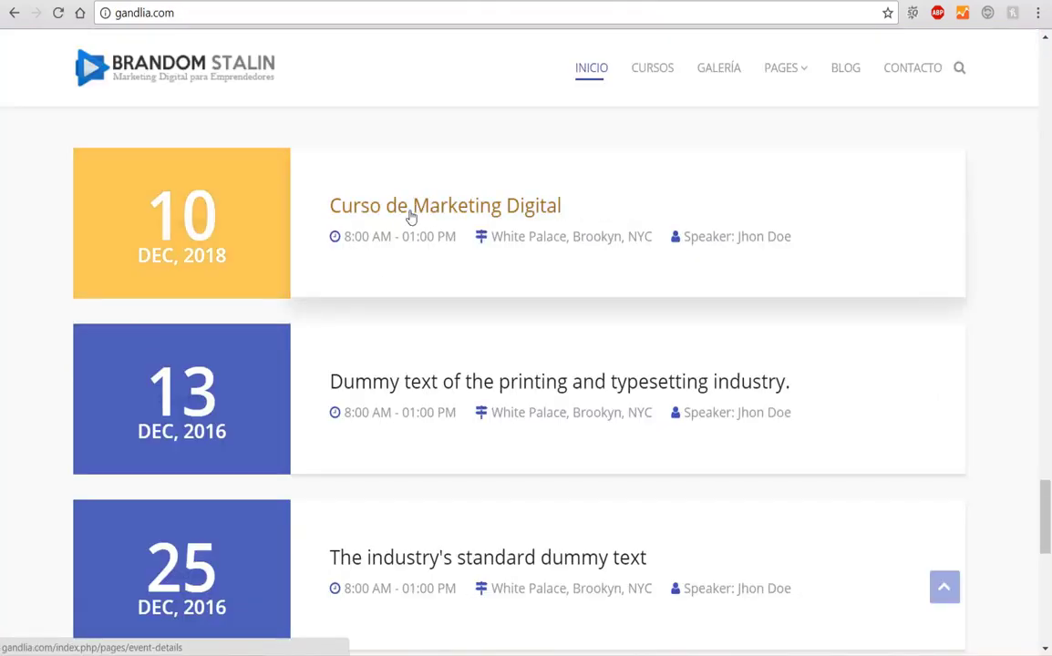
{"action": "left_click", "coordinate": [407, 210]}
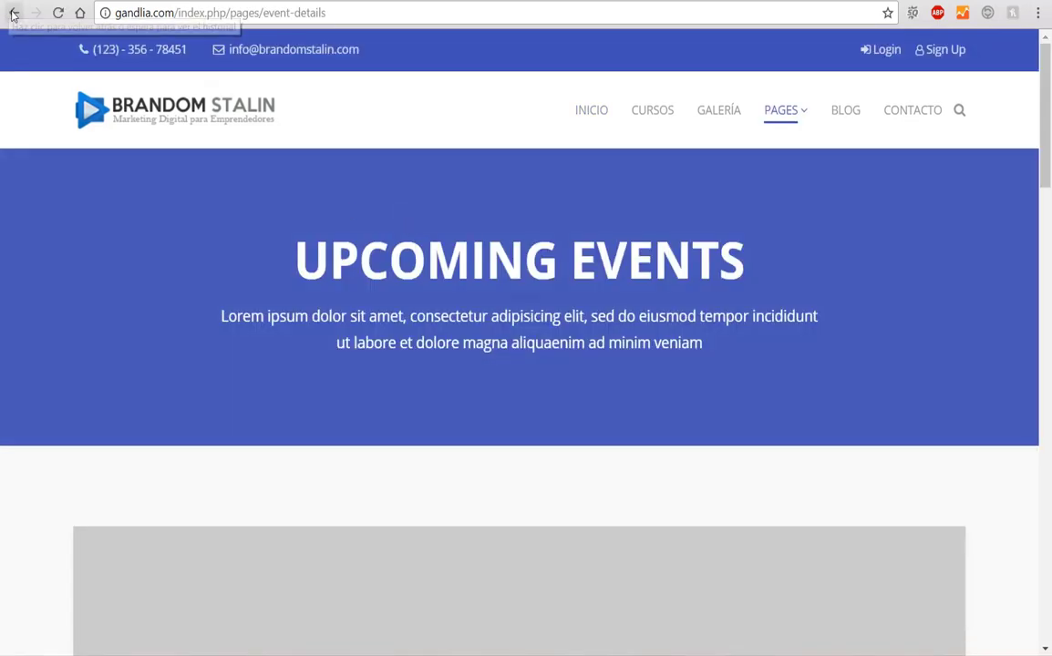
{"action": "left_click", "coordinate": [14, 14]}
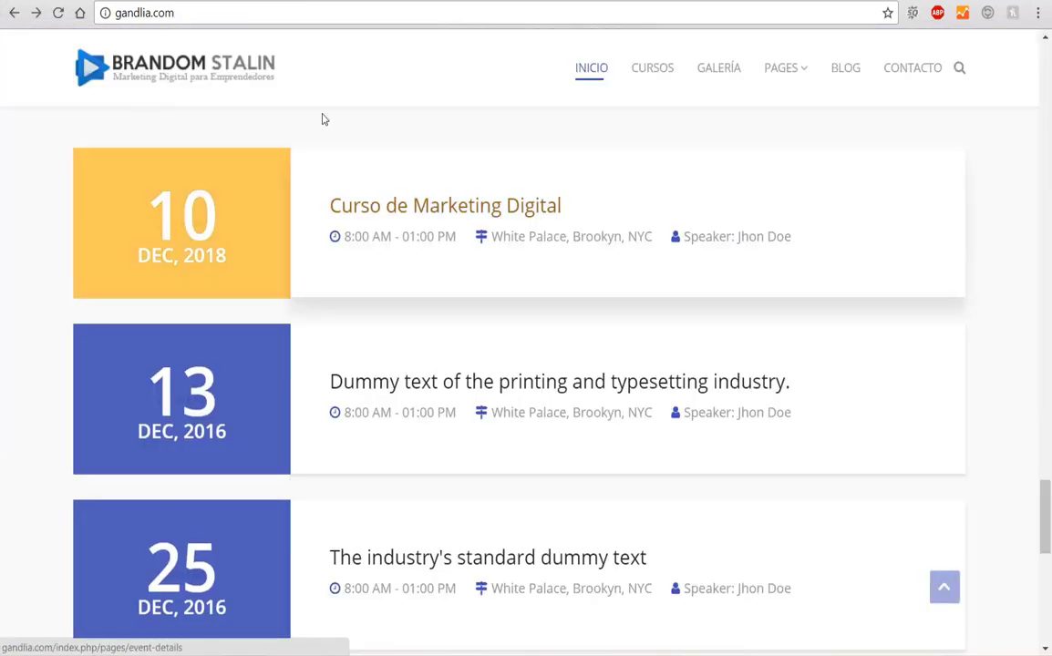
{"action": "left_click", "coordinate": [301, 3]}
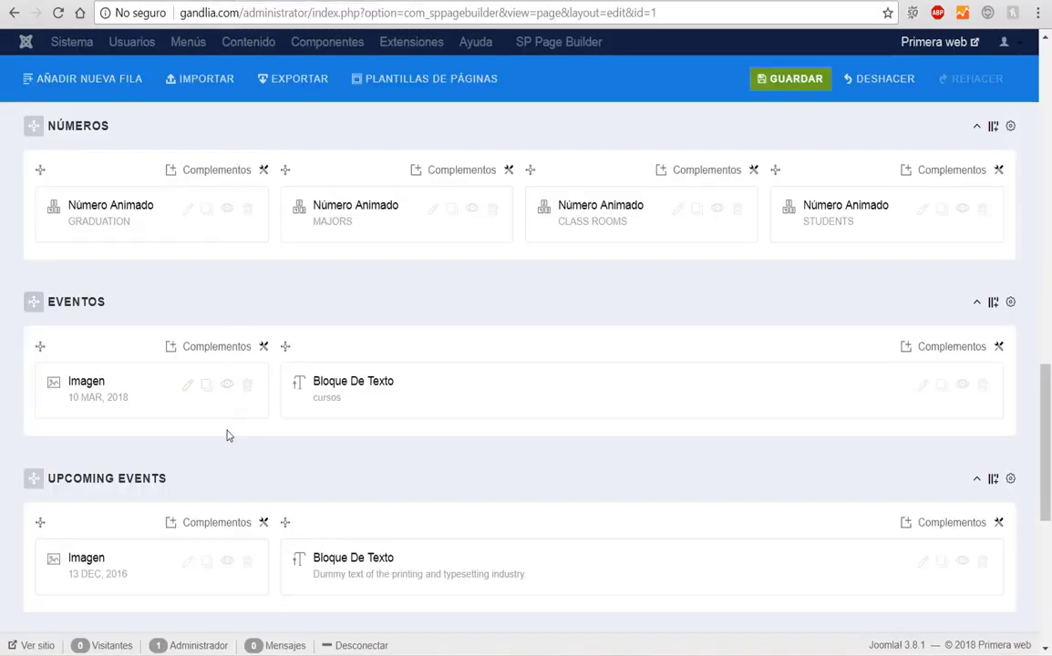
Step: Reopen the EVENTOS row's text block and examine its Title URL, index.php/pages/event-details
{"action": "left_click", "coordinate": [923, 385]}
{"action": "scroll", "coordinate": [434, 384], "scroll_direction": "down", "scroll_amount": 8}
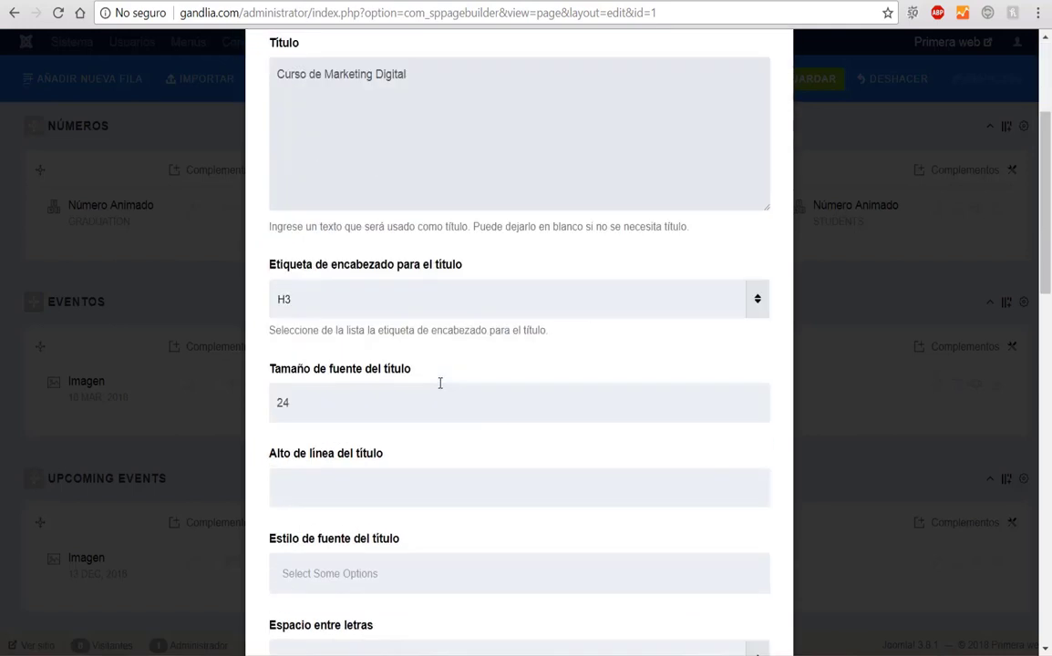
{"action": "scroll", "coordinate": [444, 380], "scroll_direction": "down", "scroll_amount": 8}
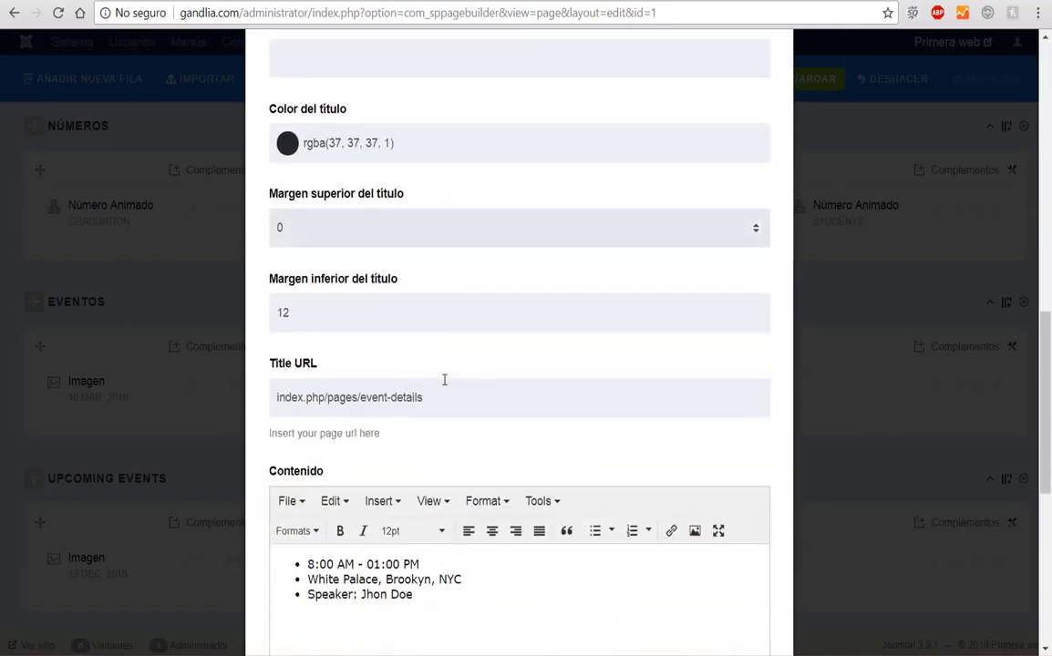
{"action": "left_click_drag", "start_coordinate": [452, 300], "coordinate": [269, 296]}
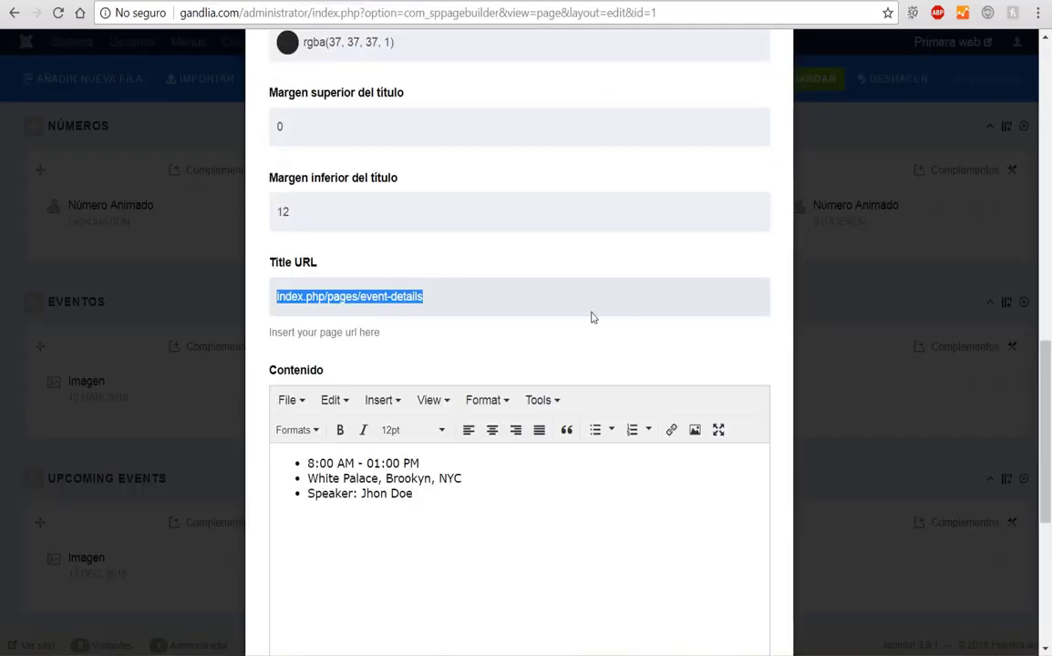
{"action": "scroll", "coordinate": [592, 315], "scroll_direction": "down", "scroll_amount": 5}
{"action": "left_click", "coordinate": [300, 591]}
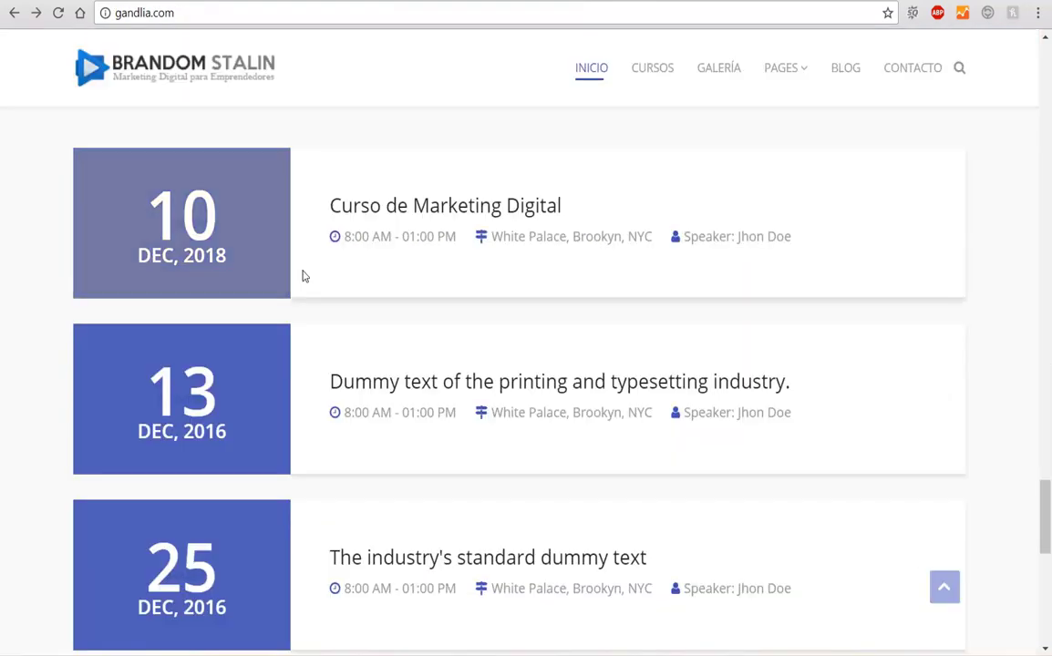
Step: Look over the event entries and the section heading on the live home page
{"action": "scroll", "coordinate": [401, 255], "scroll_direction": "down", "scroll_amount": 2}
{"action": "scroll", "coordinate": [405, 257], "scroll_direction": "up", "scroll_amount": 2}
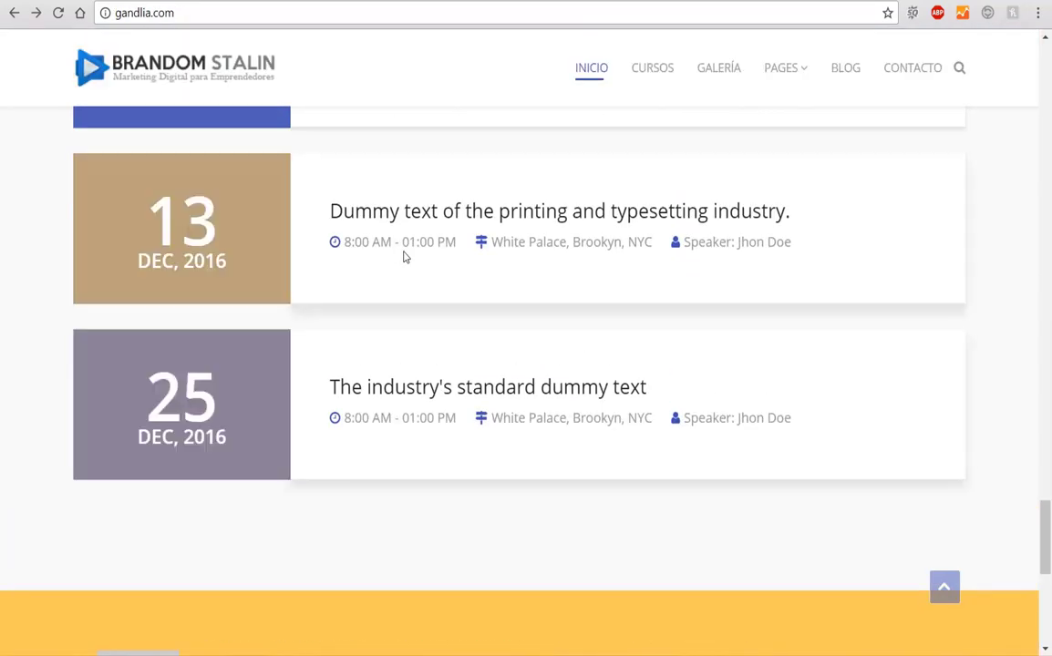
{"action": "scroll", "coordinate": [415, 426], "scroll_direction": "up", "scroll_amount": 2}
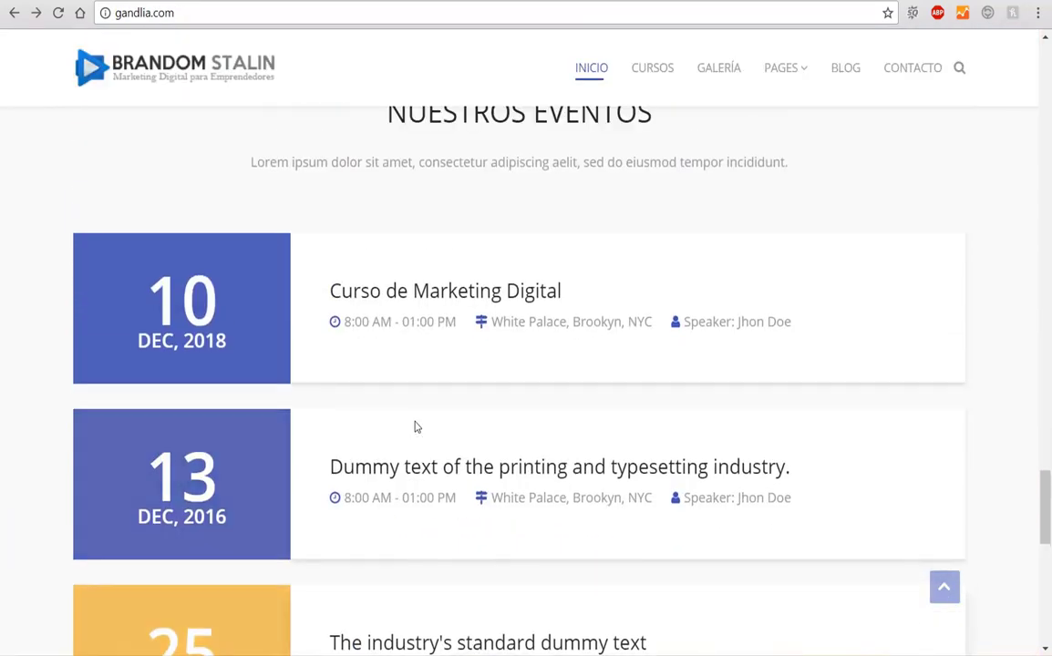